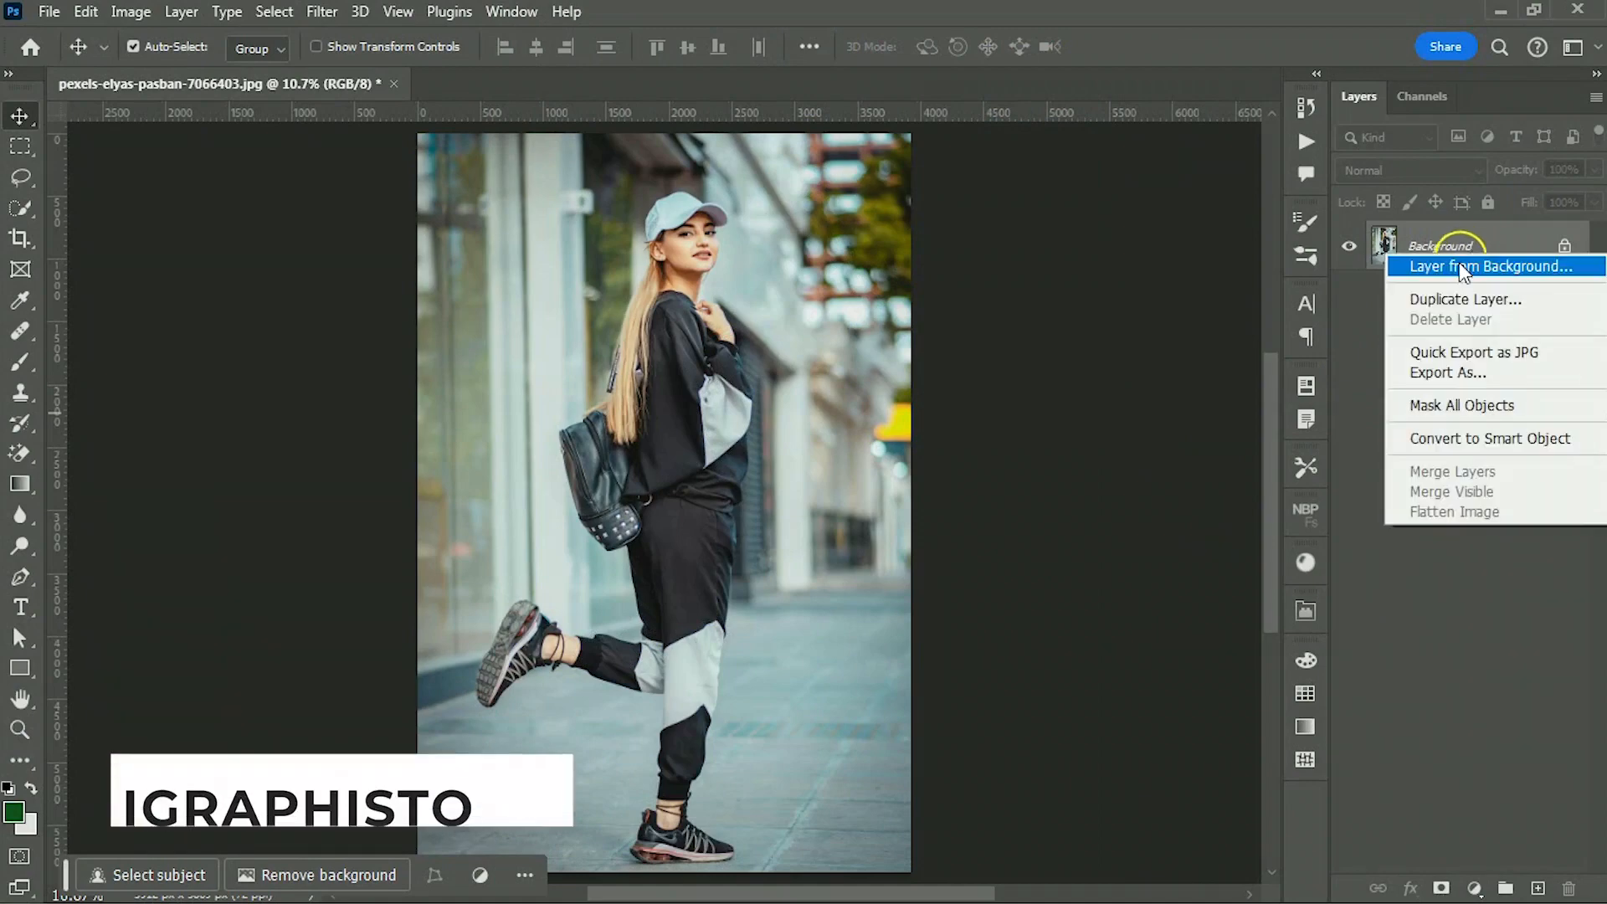
Duplicate the Background layer and convert the copy to a smart object
{"action": "left_click", "coordinate": [1449, 302]}
{"action": "left_click", "coordinate": [994, 242]}
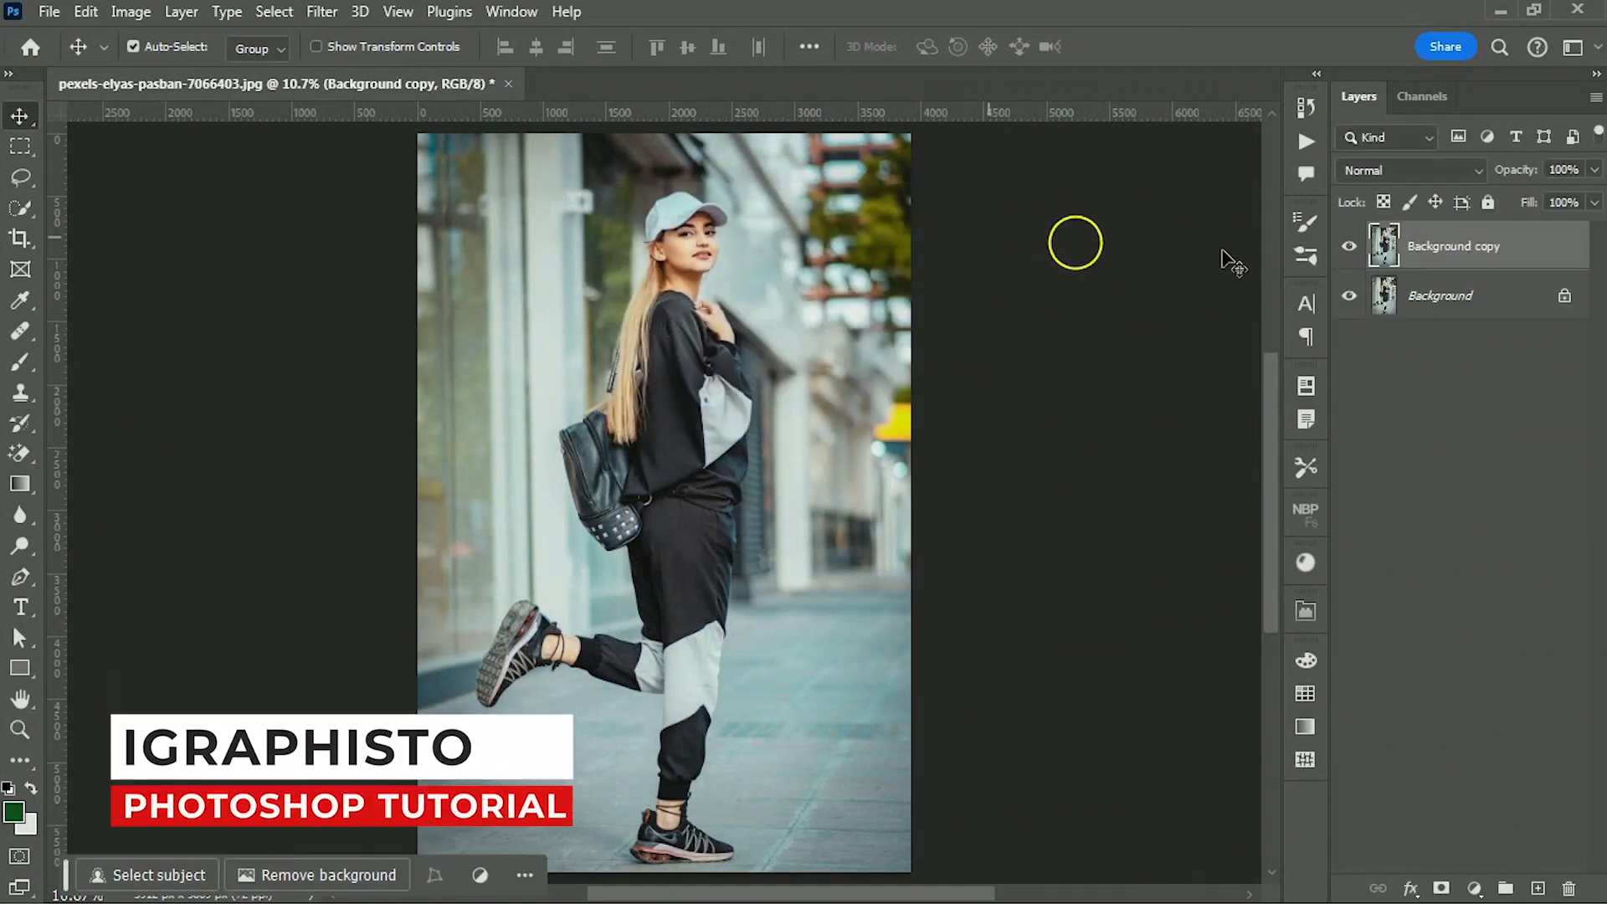
{"action": "right_click", "coordinate": [1435, 247]}
{"action": "left_click", "coordinate": [1330, 365]}
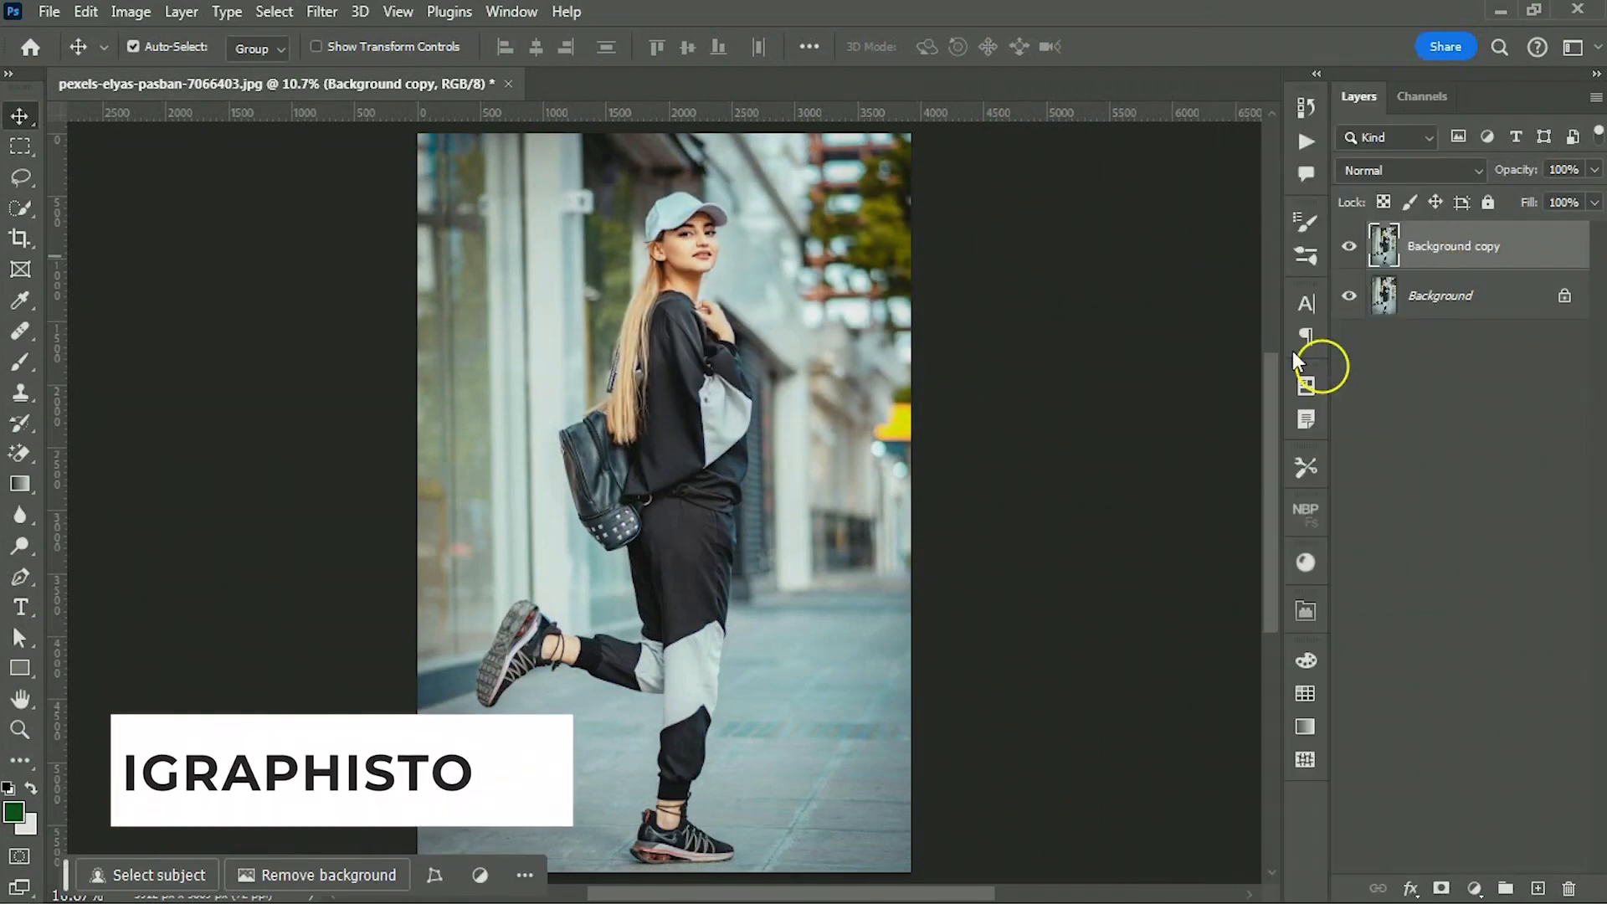
In the Camera Raw Filter, set Temperature -6, Tint +5, Exposure -0.60, Contrast +30, Highlights +5, Shadows -15 and Blacks +40
{"action": "left_click", "coordinate": [321, 12]}
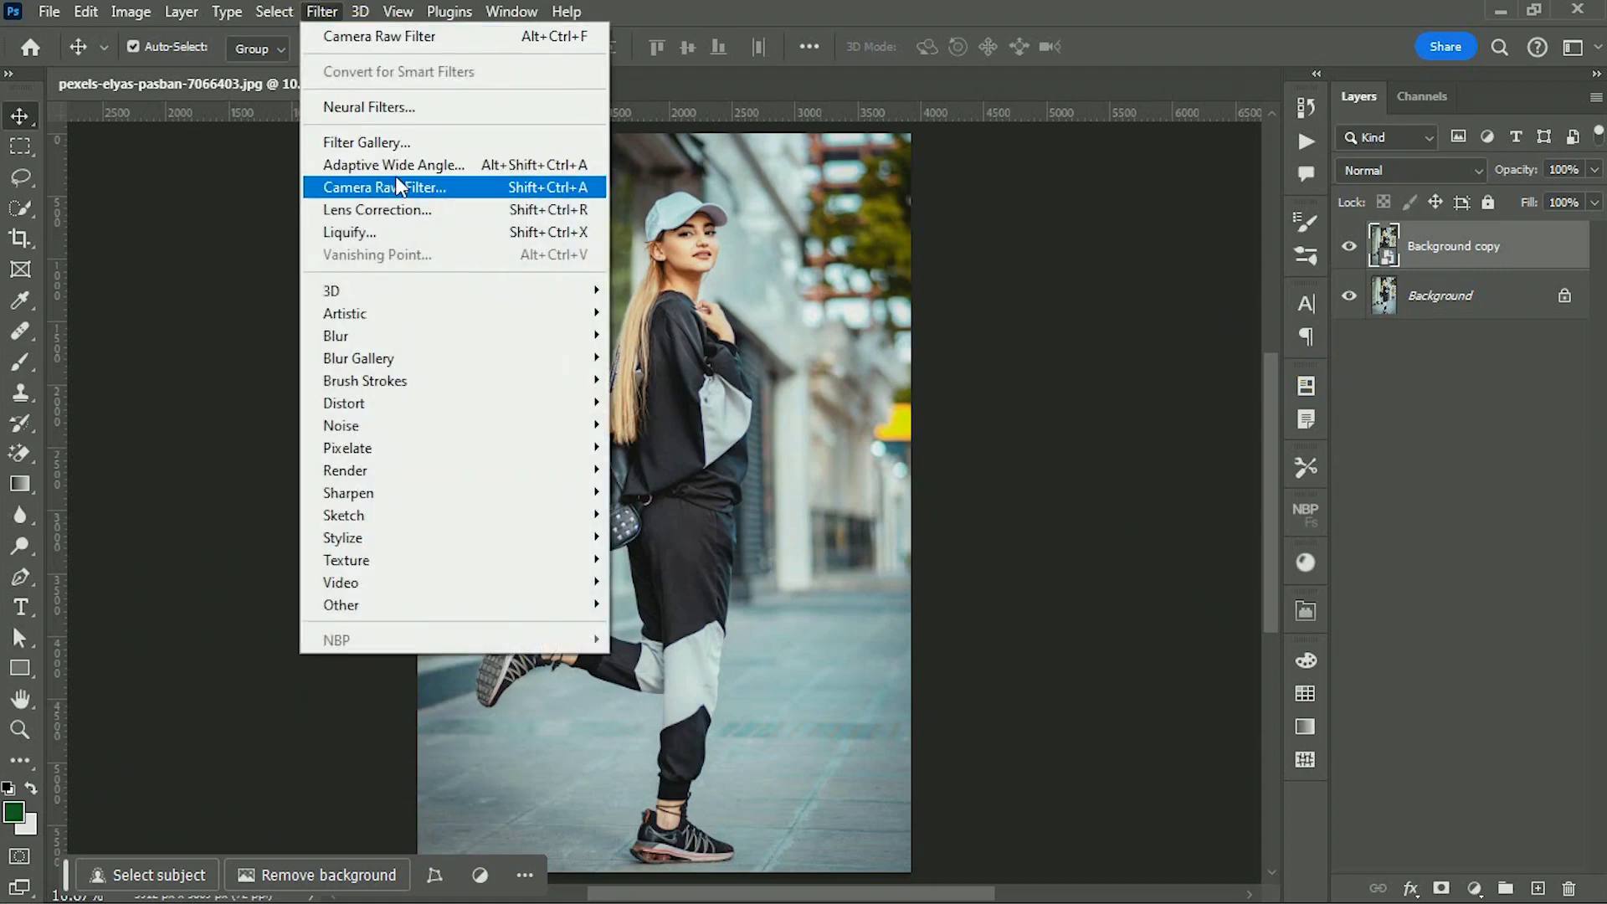
{"action": "left_click", "coordinate": [397, 181]}
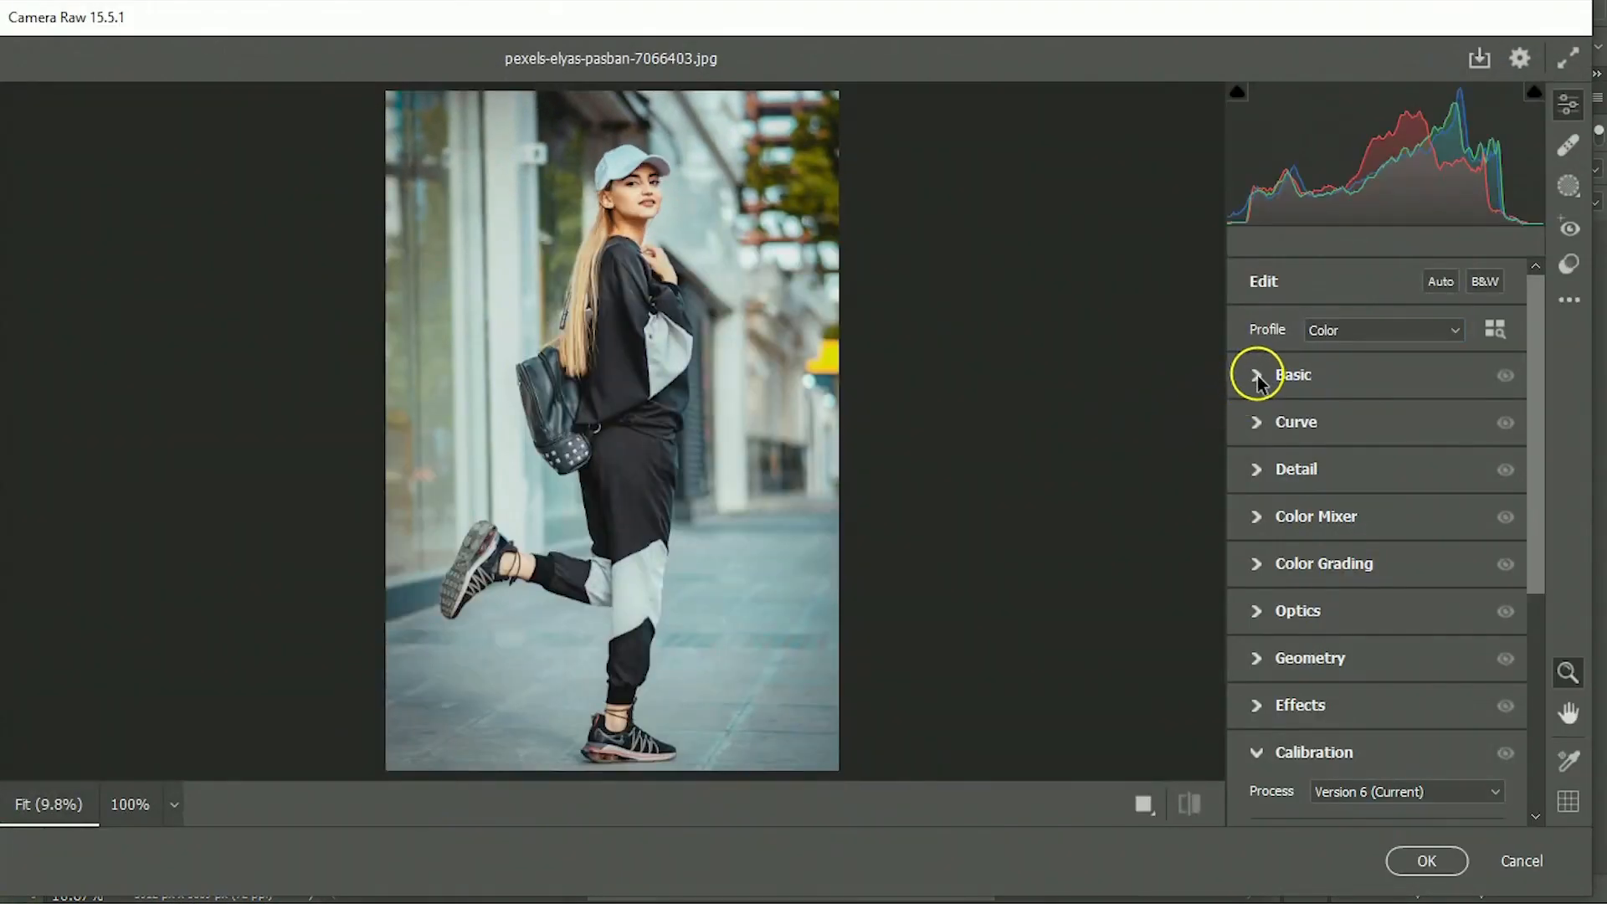
{"action": "left_click", "coordinate": [1258, 378]}
{"action": "left_click_drag", "start_coordinate": [1378, 377], "coordinate": [1381, 412]}
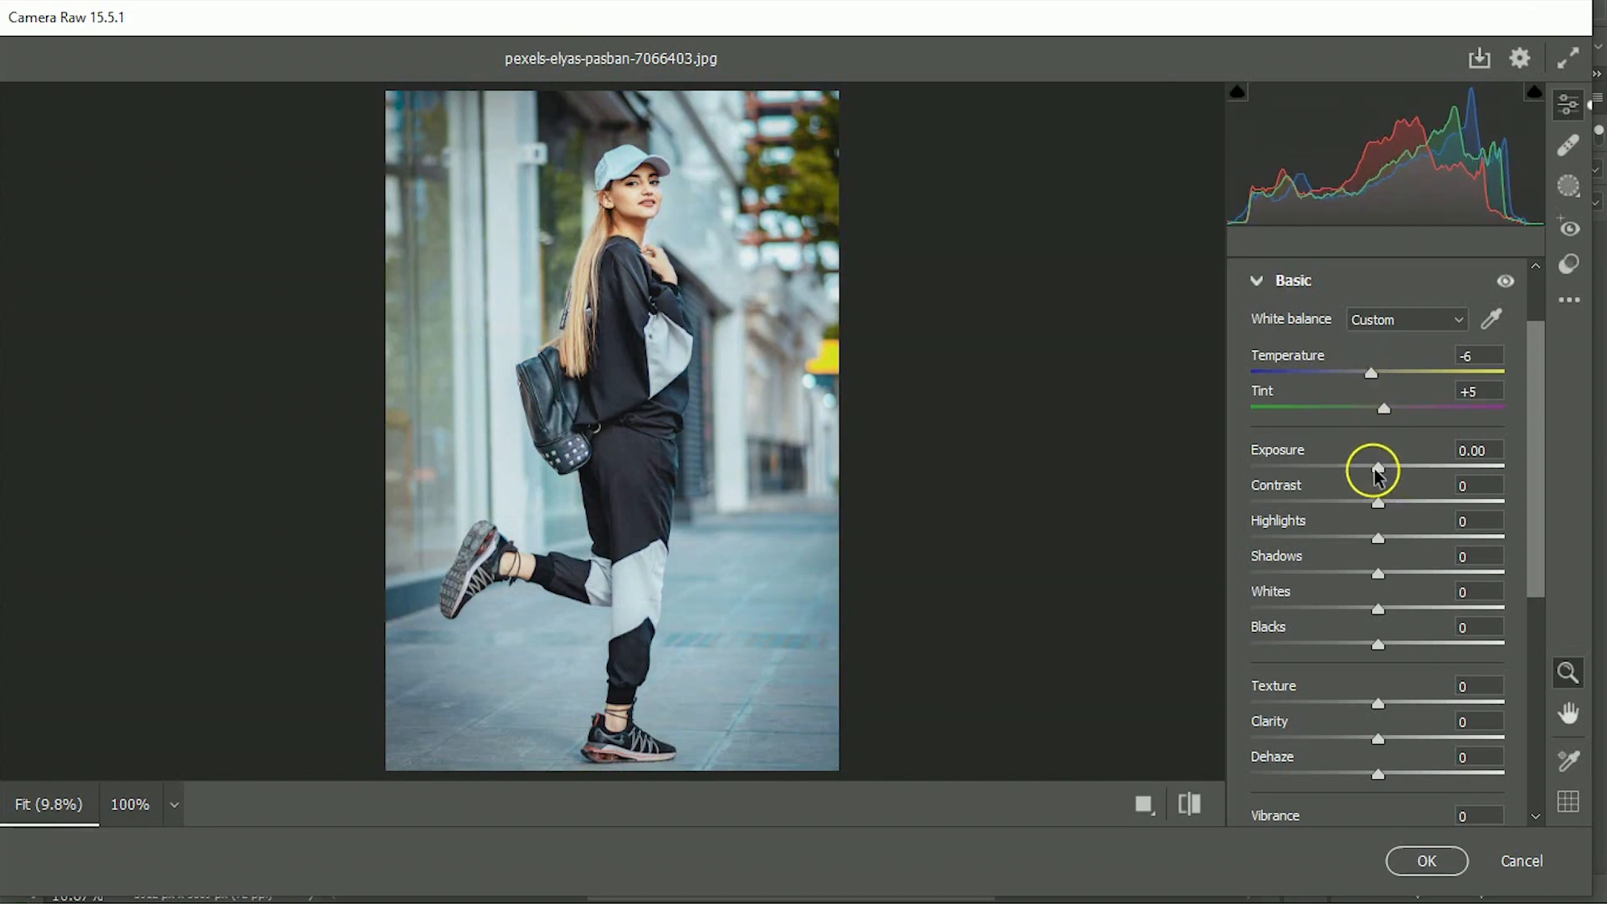
{"action": "left_click_drag", "start_coordinate": [1374, 474], "coordinate": [1358, 576]}
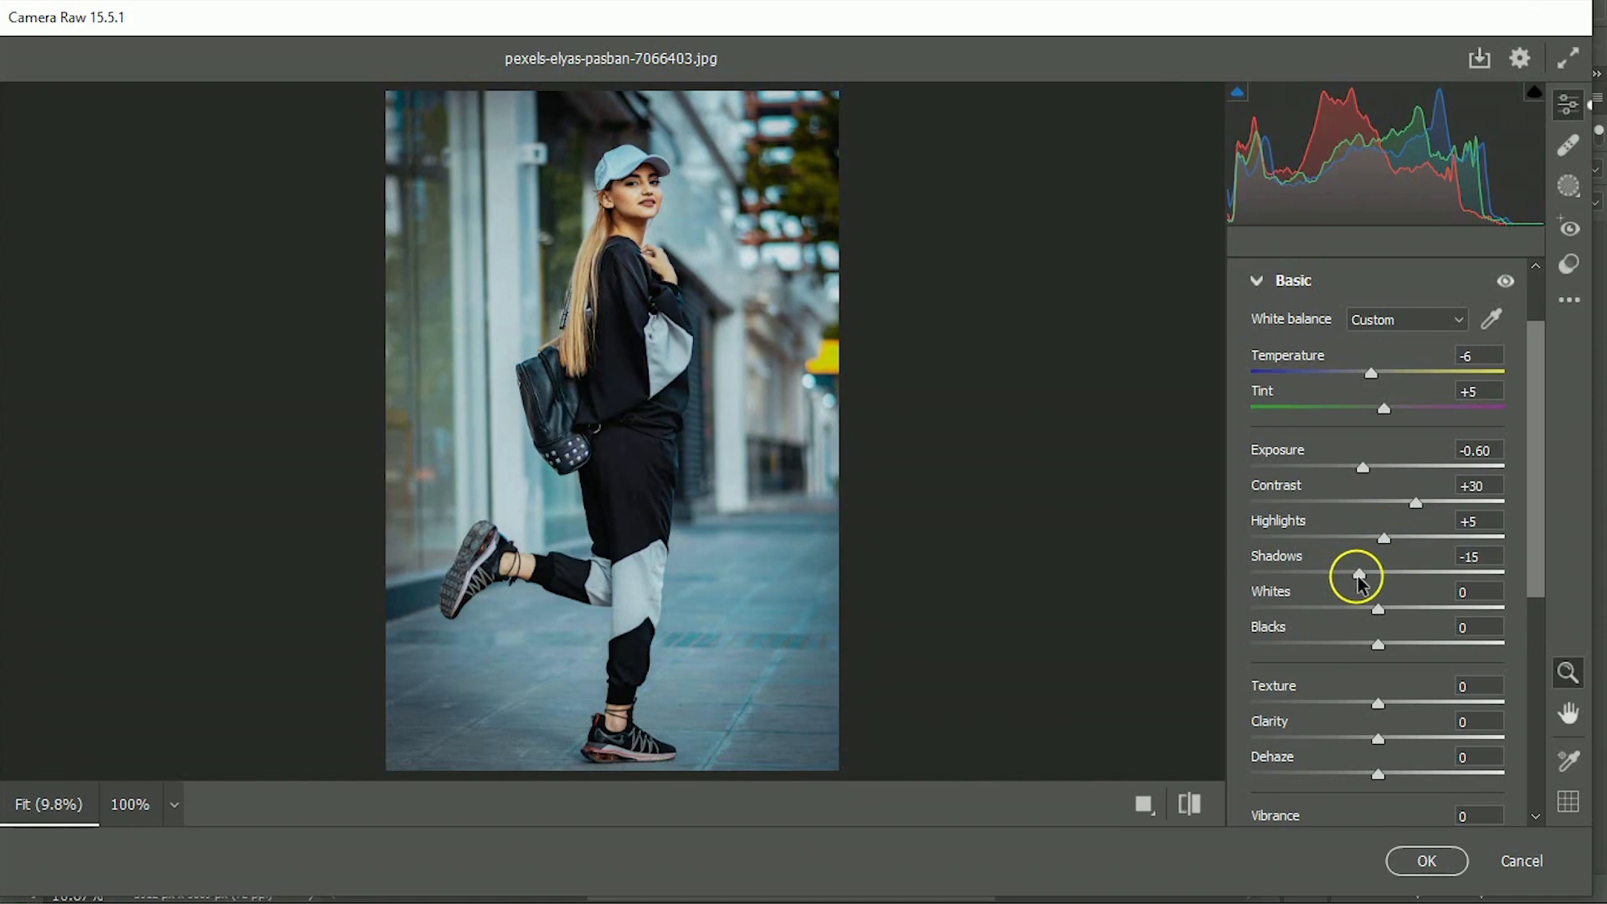
{"action": "left_click_drag", "start_coordinate": [1385, 648], "coordinate": [1431, 646]}
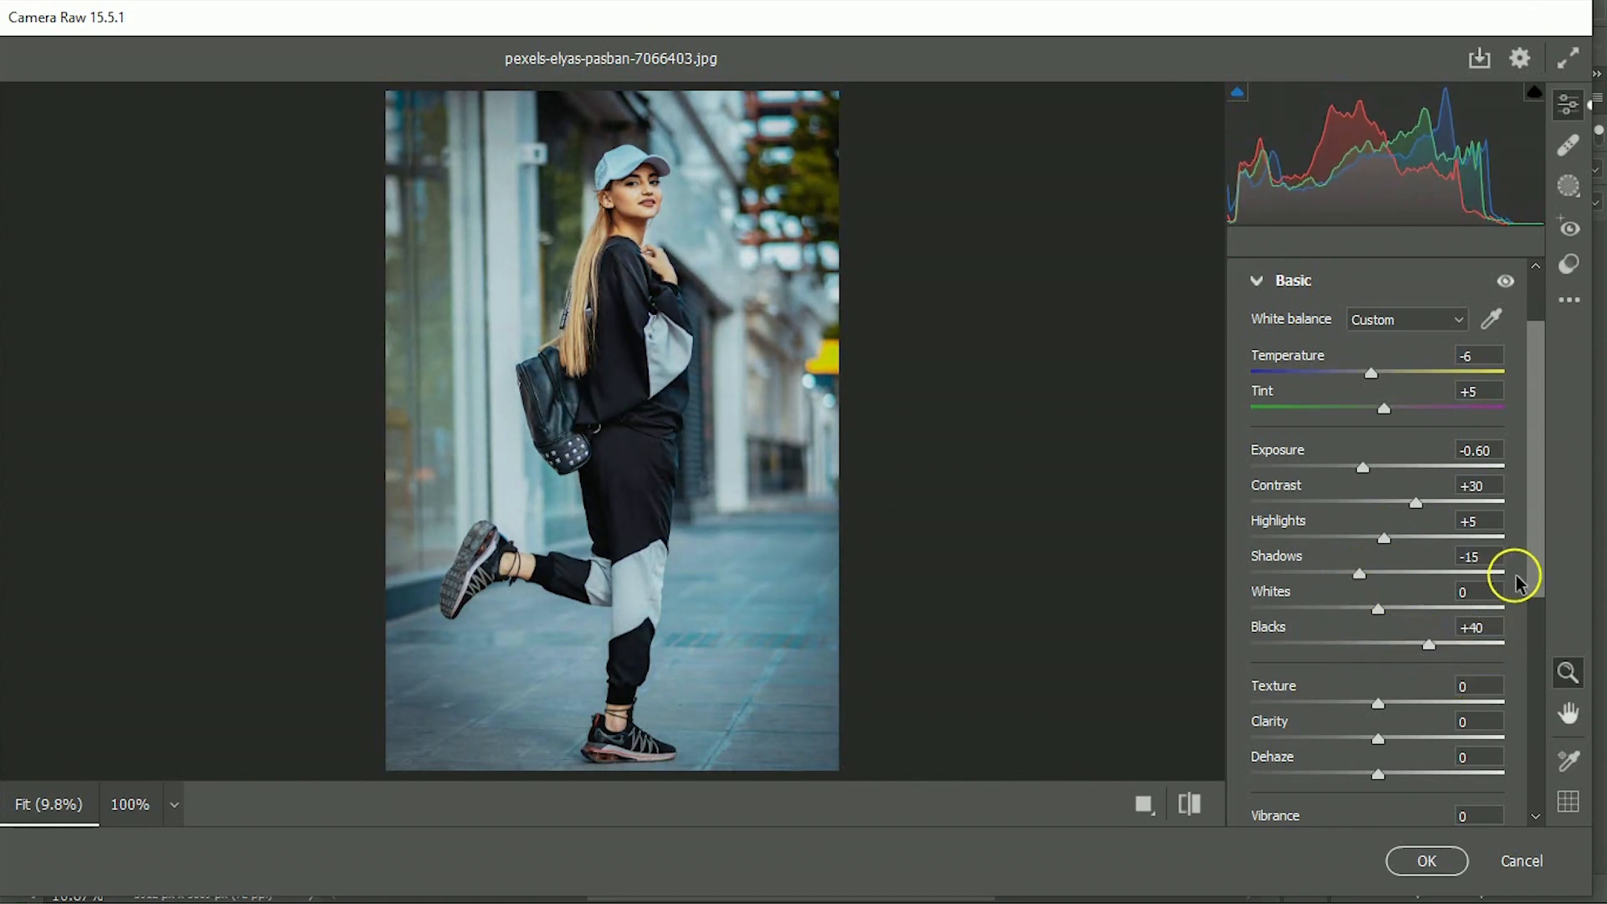
Set Texture to +7, Clarity to +62, Dehaze to +14, Vibrance to +17 and Saturation to +15
{"action": "left_click_drag", "start_coordinate": [1535, 560], "coordinate": [1534, 659]}
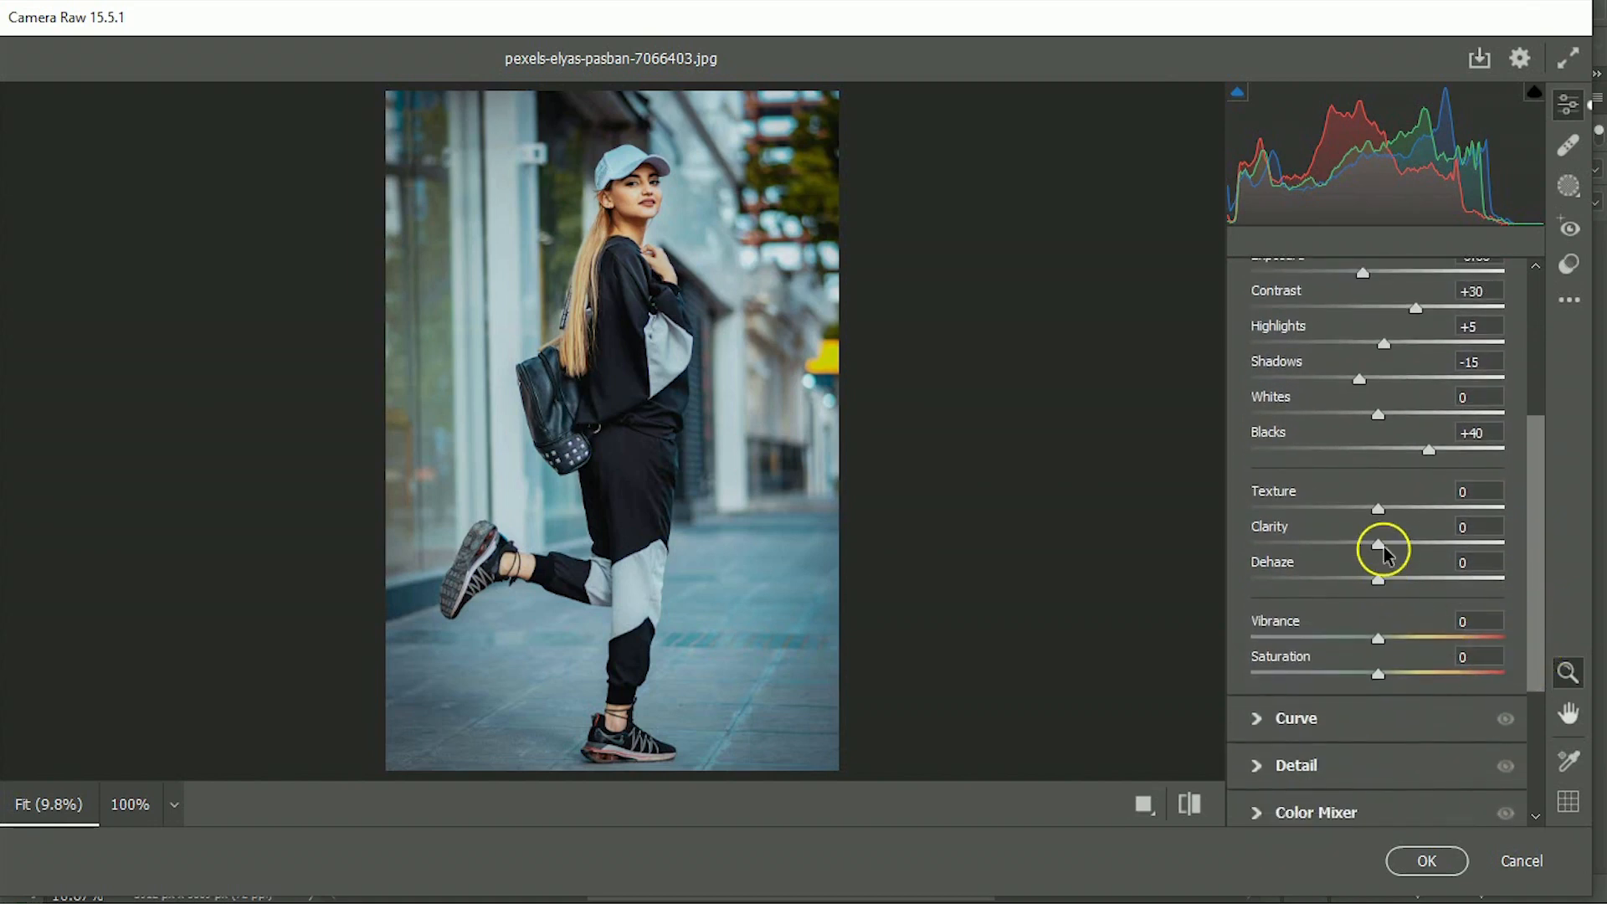
{"action": "left_click_drag", "start_coordinate": [1381, 509], "coordinate": [1445, 546]}
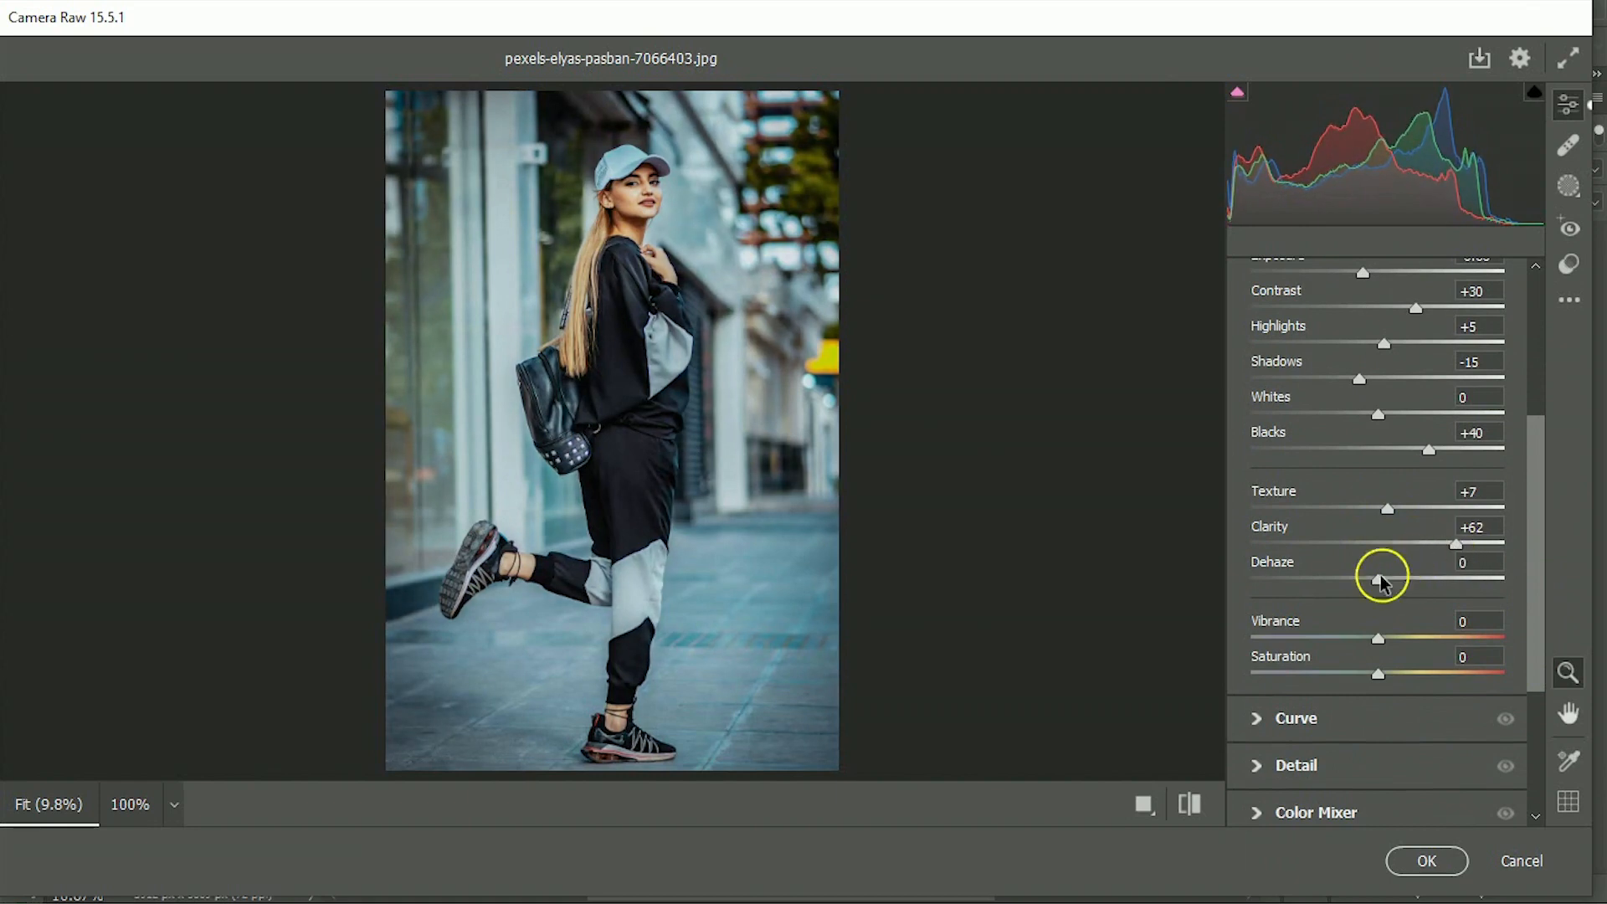
{"action": "left_click_drag", "start_coordinate": [1383, 584], "coordinate": [1394, 580]}
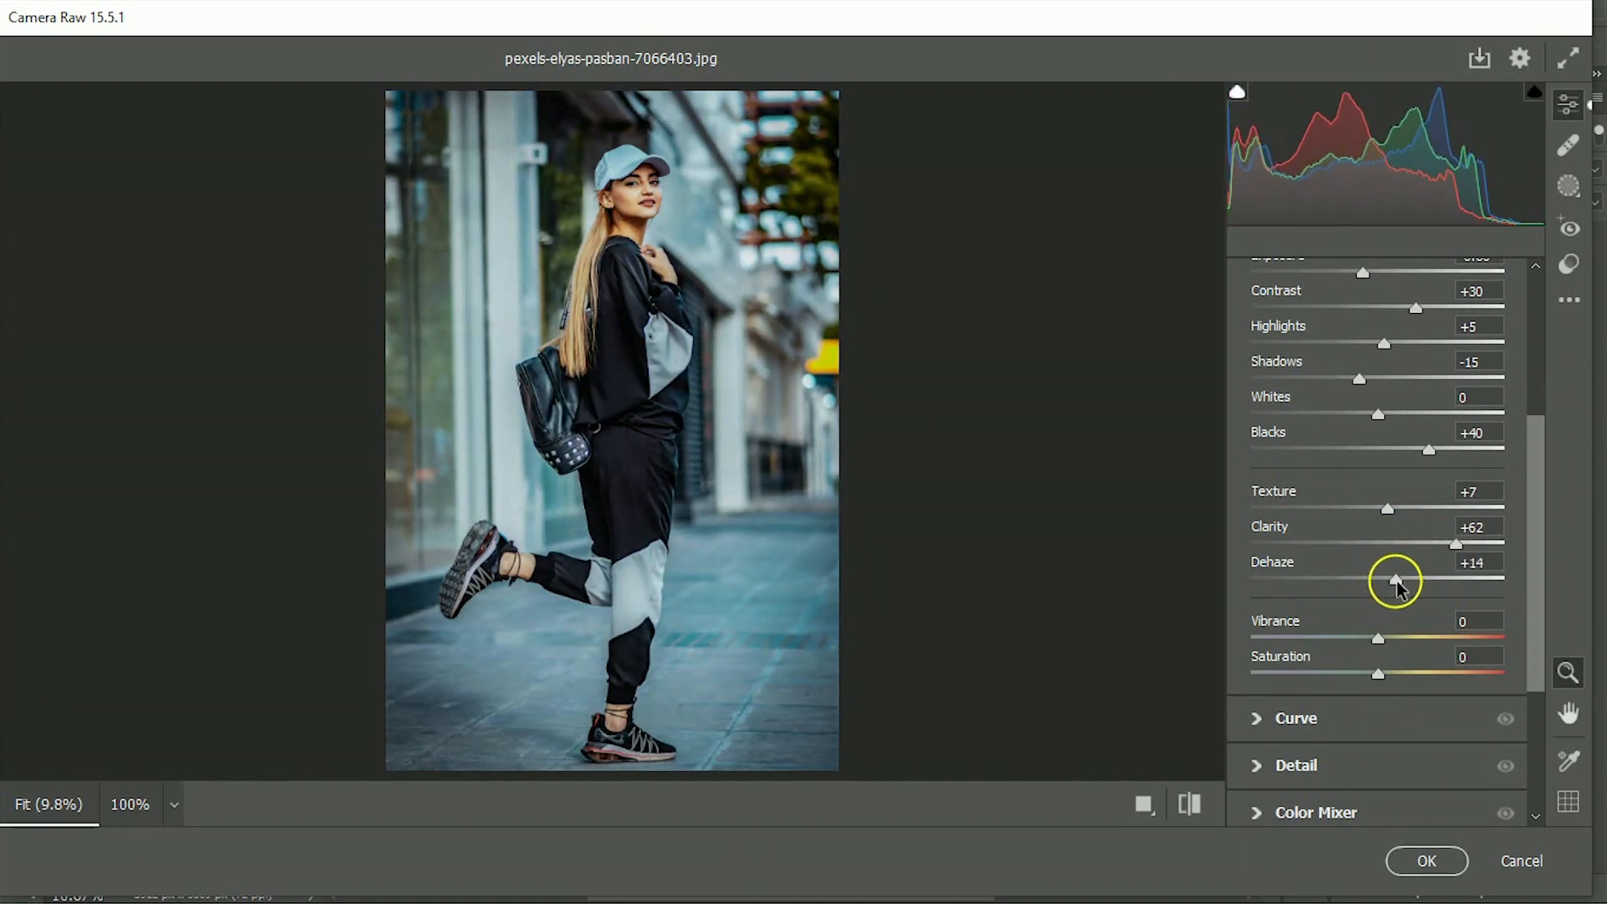
{"action": "mouse_move", "coordinate": [1377, 639]}
{"action": "left_mouse_down"}
{"action": "mouse_move", "coordinate": [1404, 643]}
{"action": "mouse_move", "coordinate": [1380, 673]}
{"action": "mouse_move", "coordinate": [1405, 676]}
{"action": "mouse_move", "coordinate": [1401, 640]}
{"action": "left_mouse_up"}
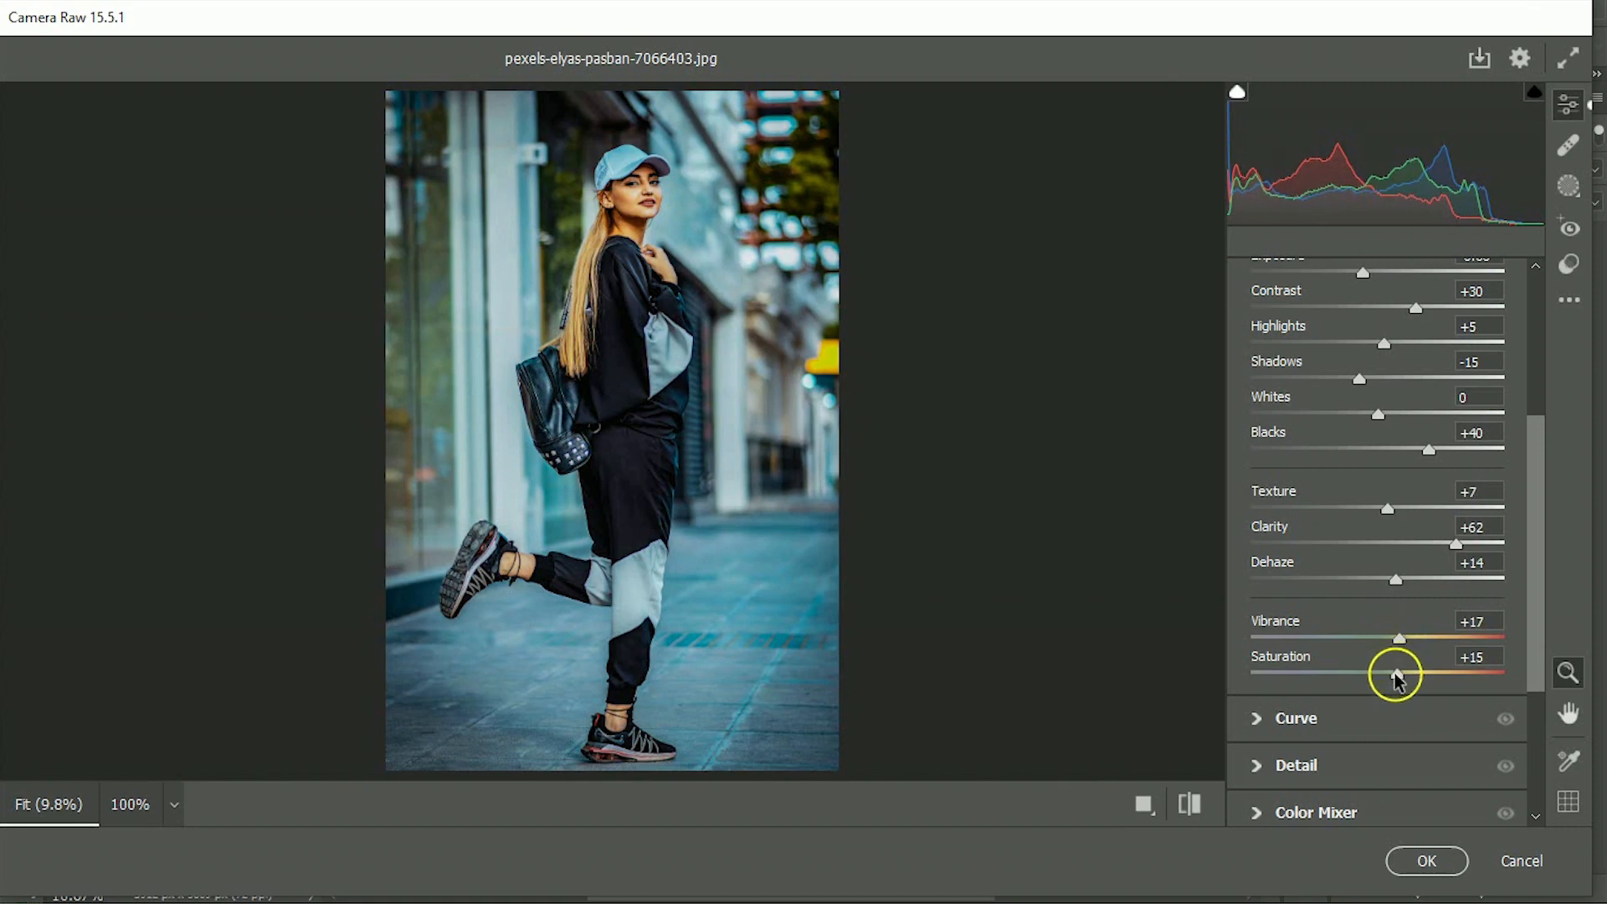
Shape the point curve with two points at about input 66, output 60 and input 187, output 185
{"action": "scroll", "coordinate": [1532, 633], "scroll_direction": "down", "scroll_amount": 3}
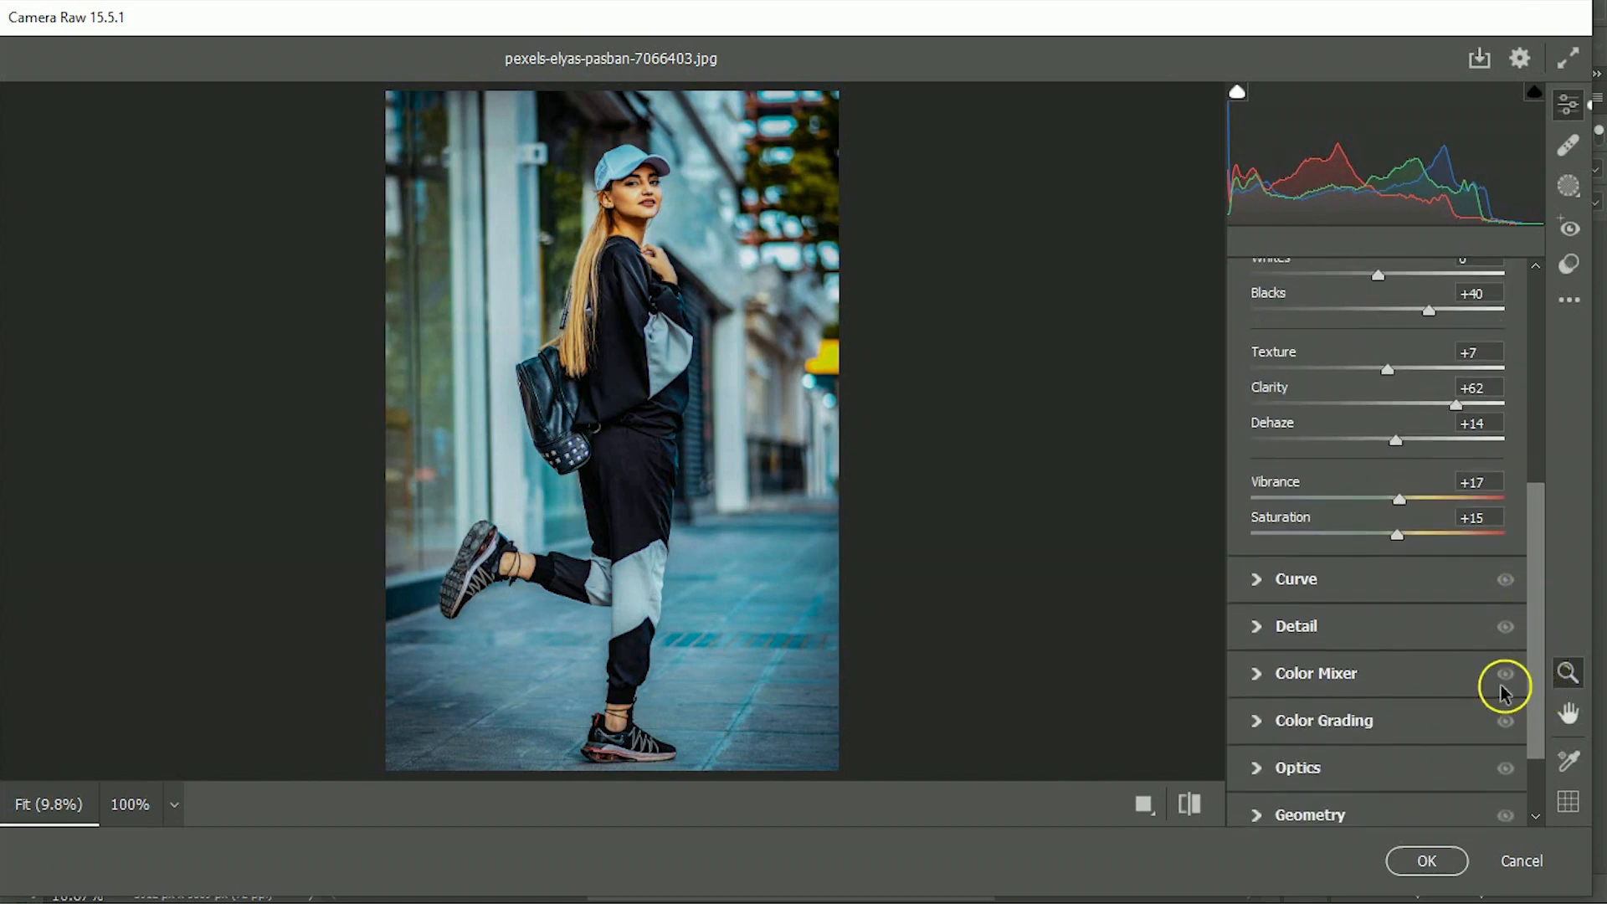
{"action": "left_click", "coordinate": [1258, 579]}
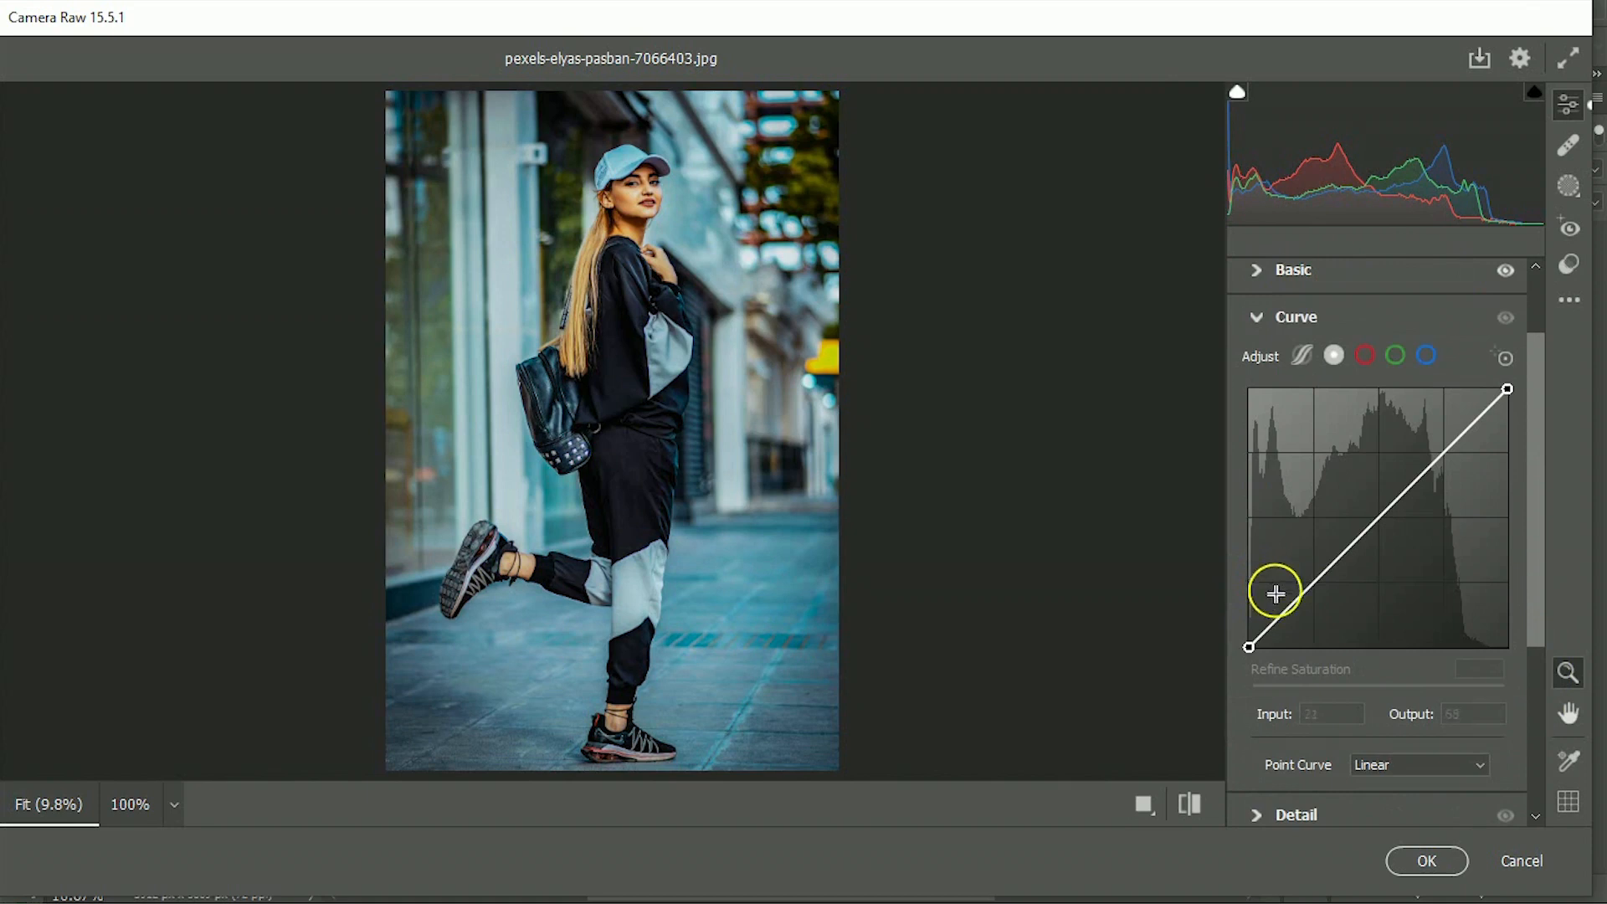
{"action": "left_click", "coordinate": [1316, 585]}
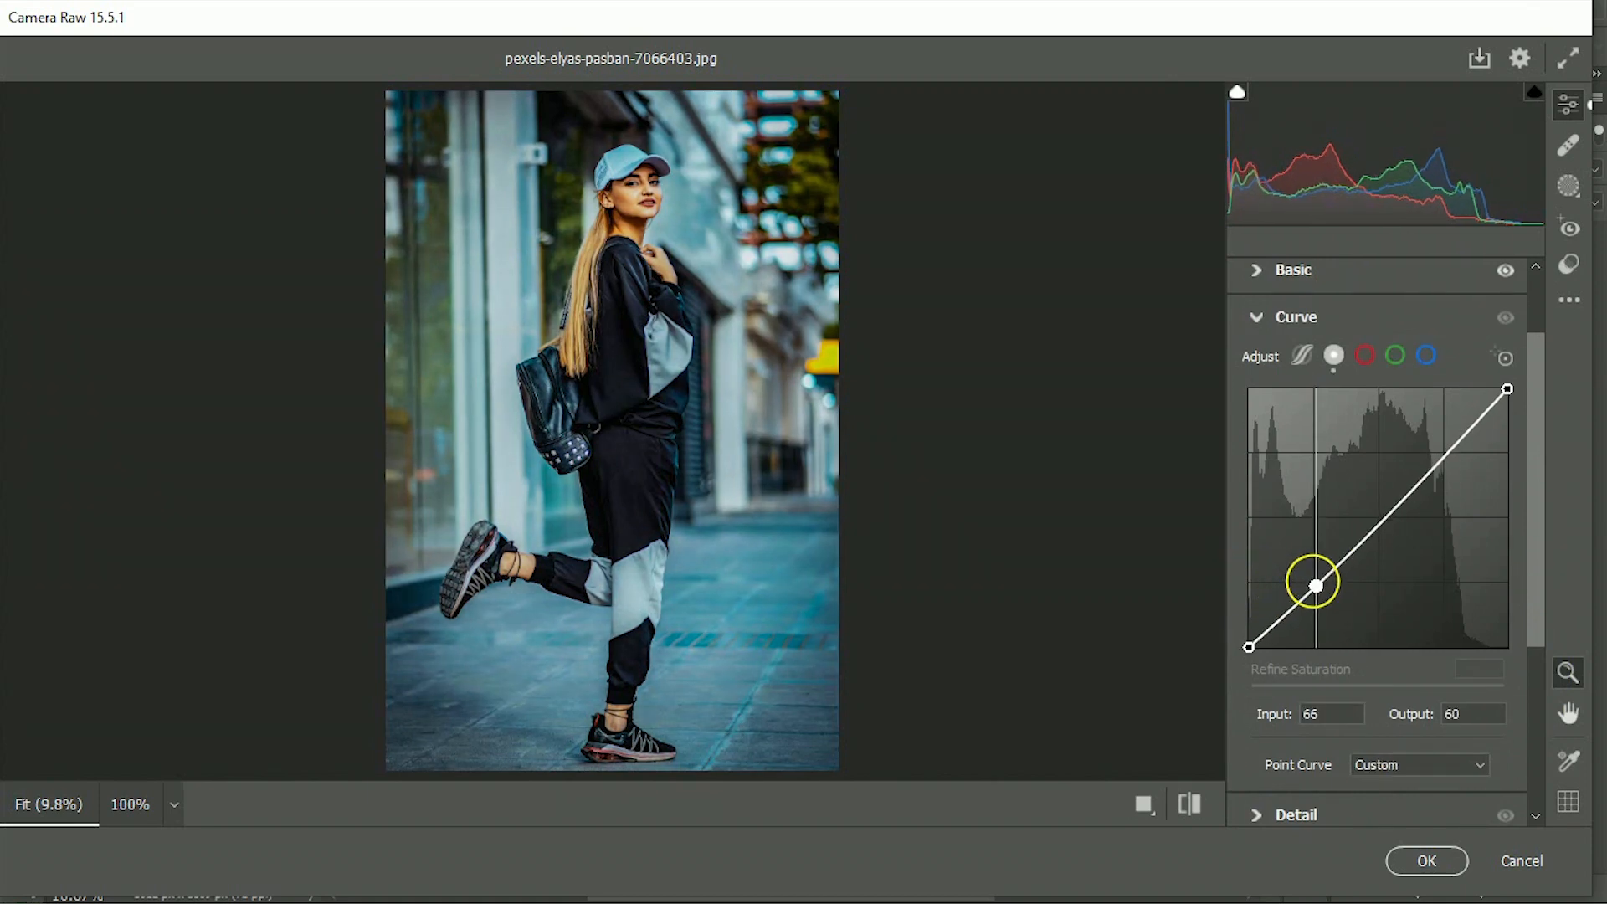
{"action": "left_click", "coordinate": [1438, 458]}
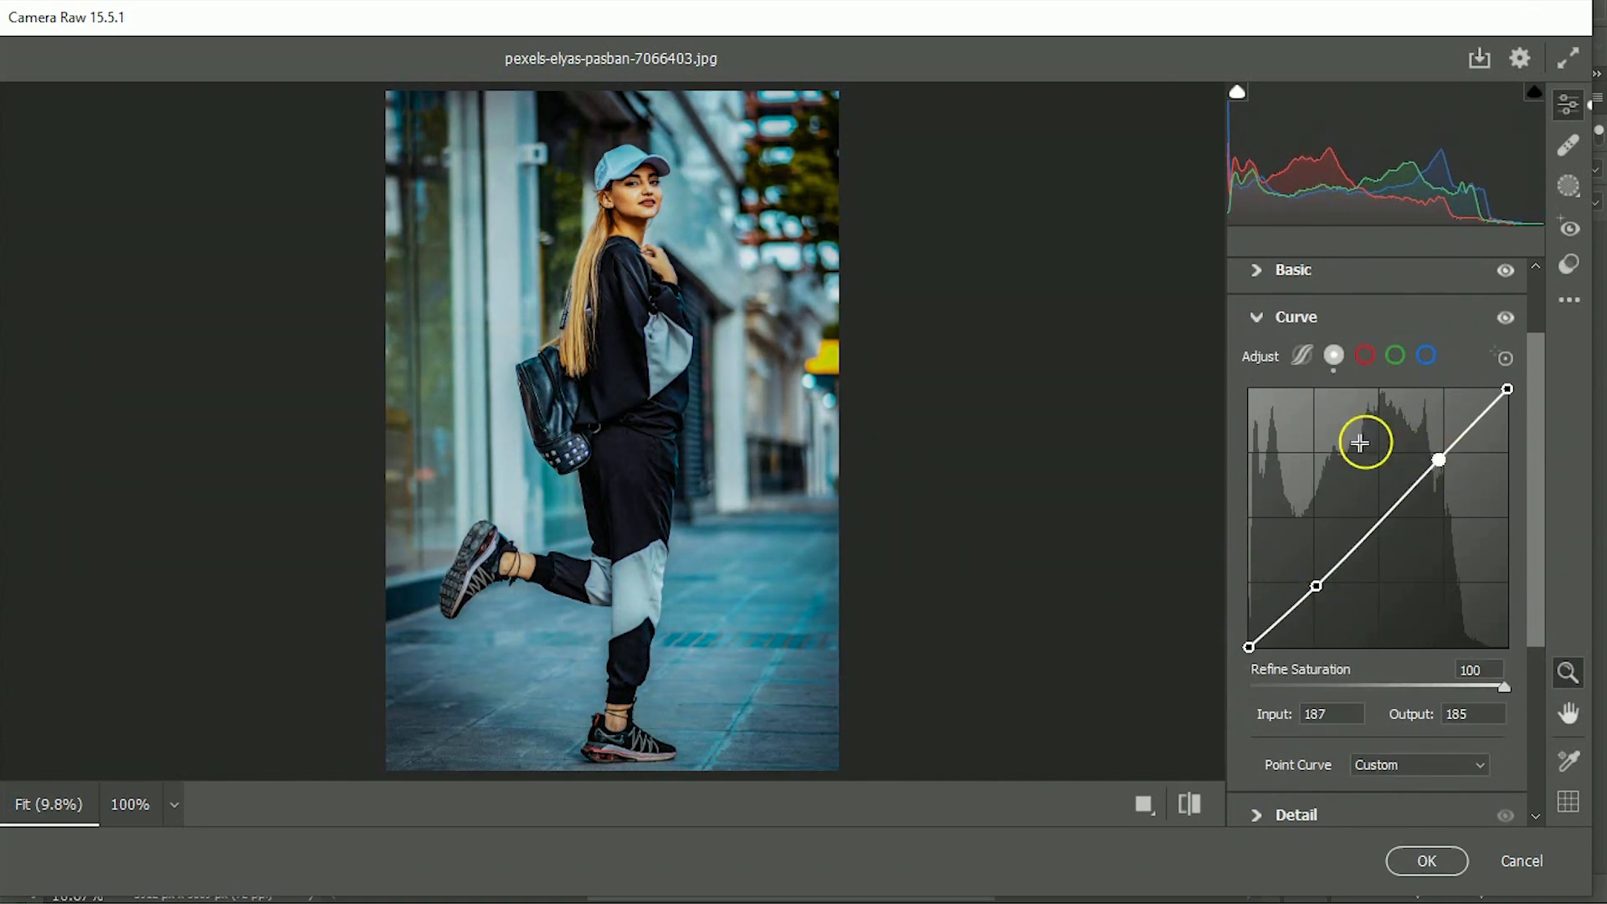
{"action": "left_click", "coordinate": [1258, 316]}
In the Color Mixer, set red saturation to -30 and luminance to +5, orange saturation to about -18, and yellow saturation to about -93
{"action": "left_click", "coordinate": [1260, 519]}
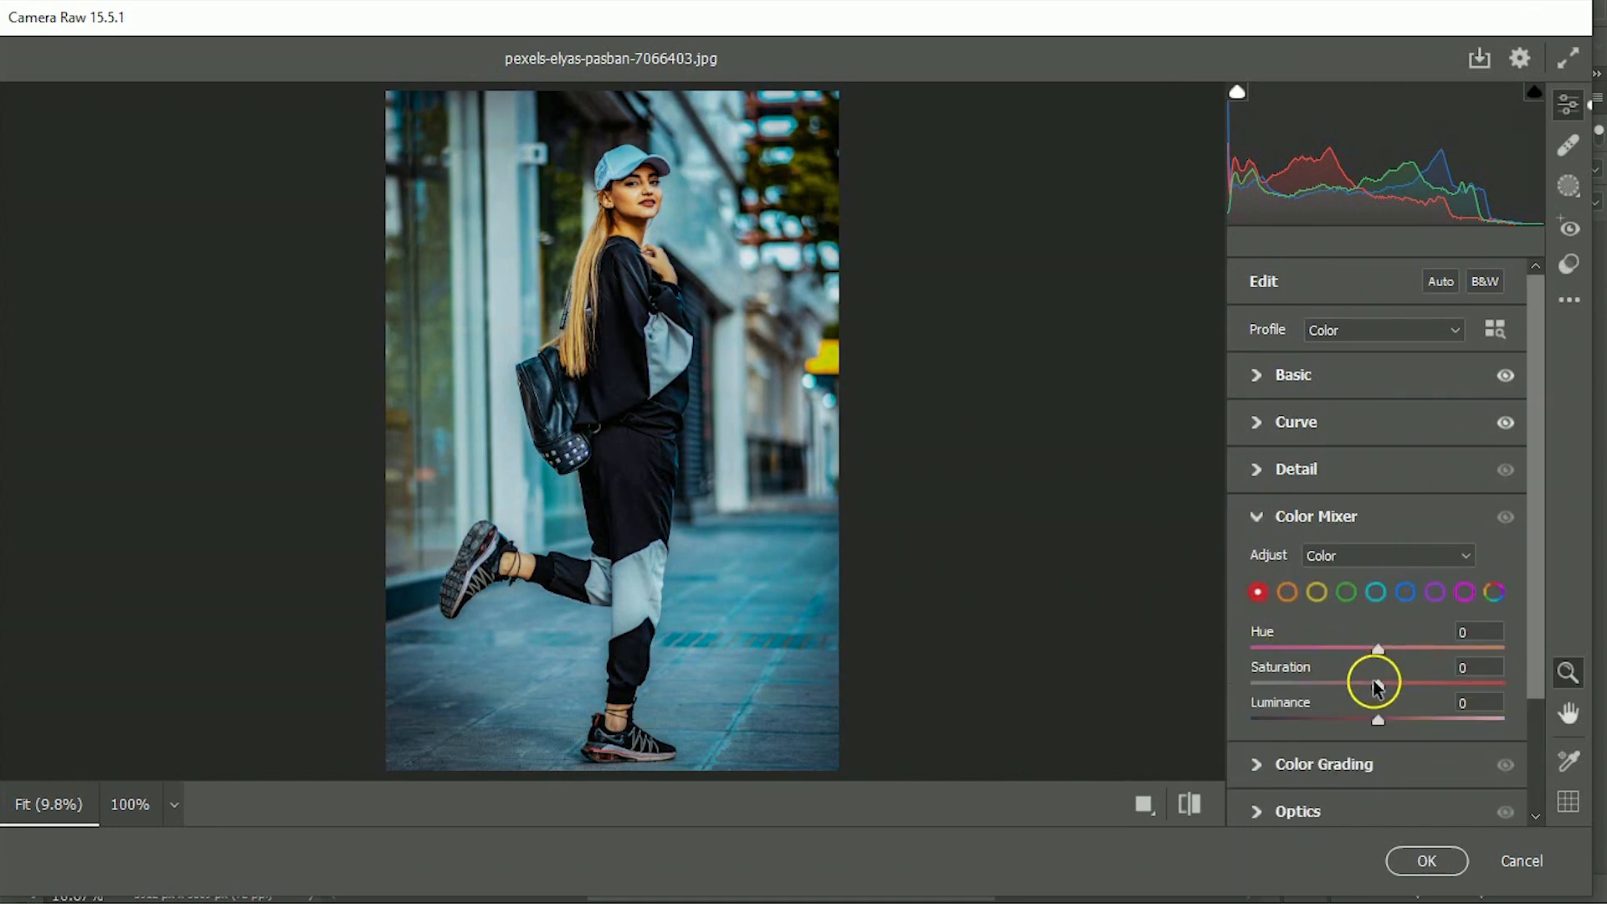
{"action": "left_click_drag", "start_coordinate": [1358, 682], "coordinate": [1343, 682]}
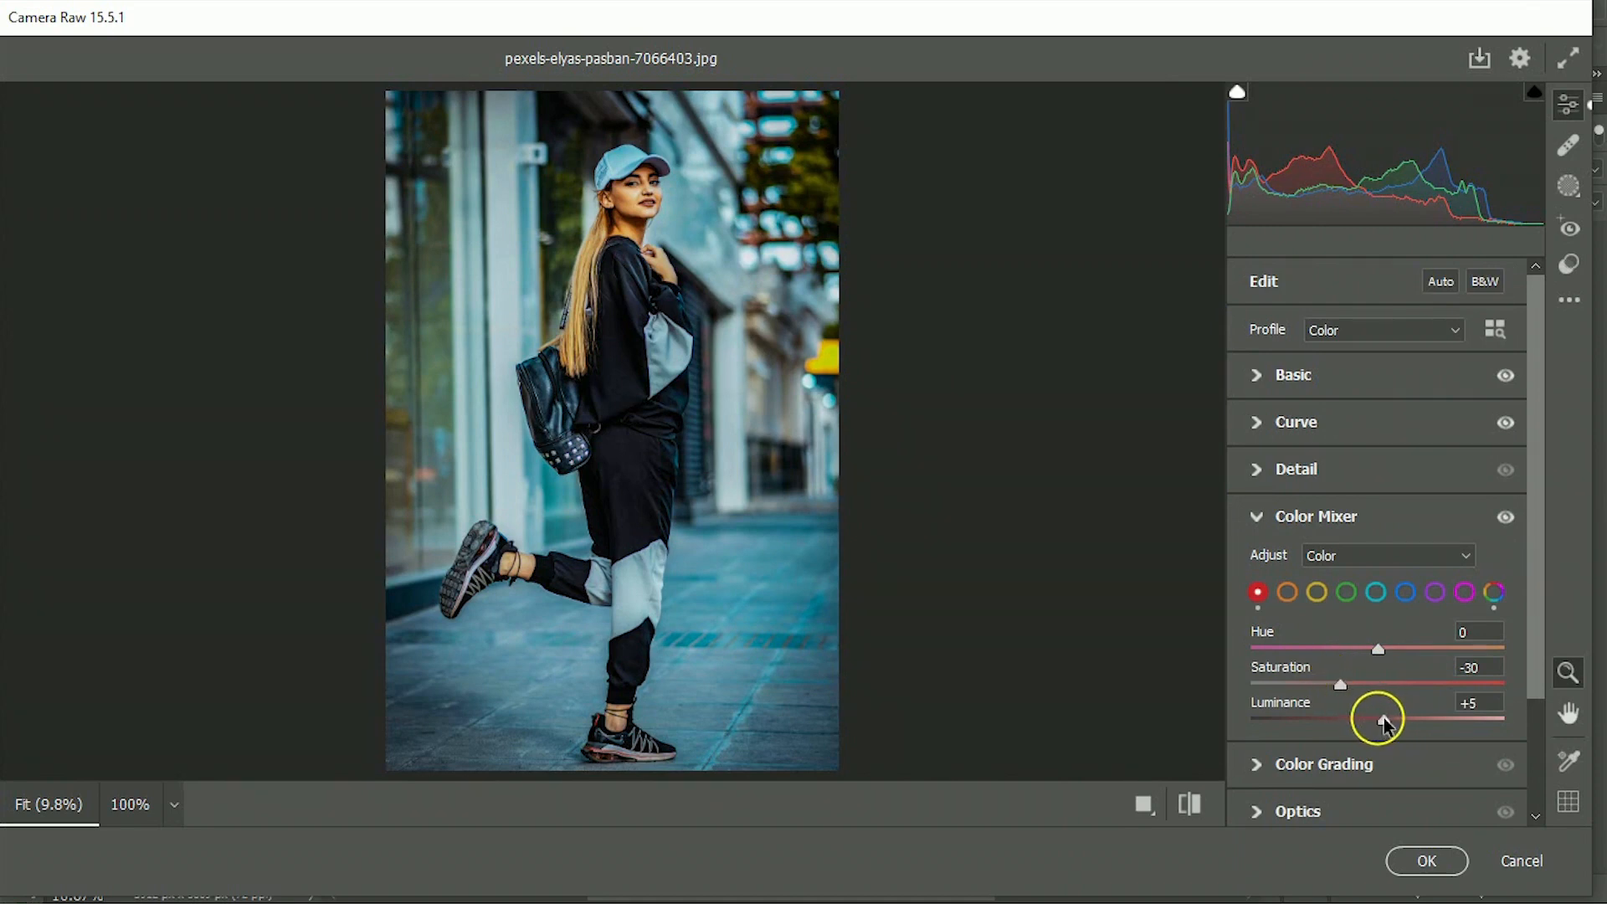
{"action": "left_click", "coordinate": [1292, 598]}
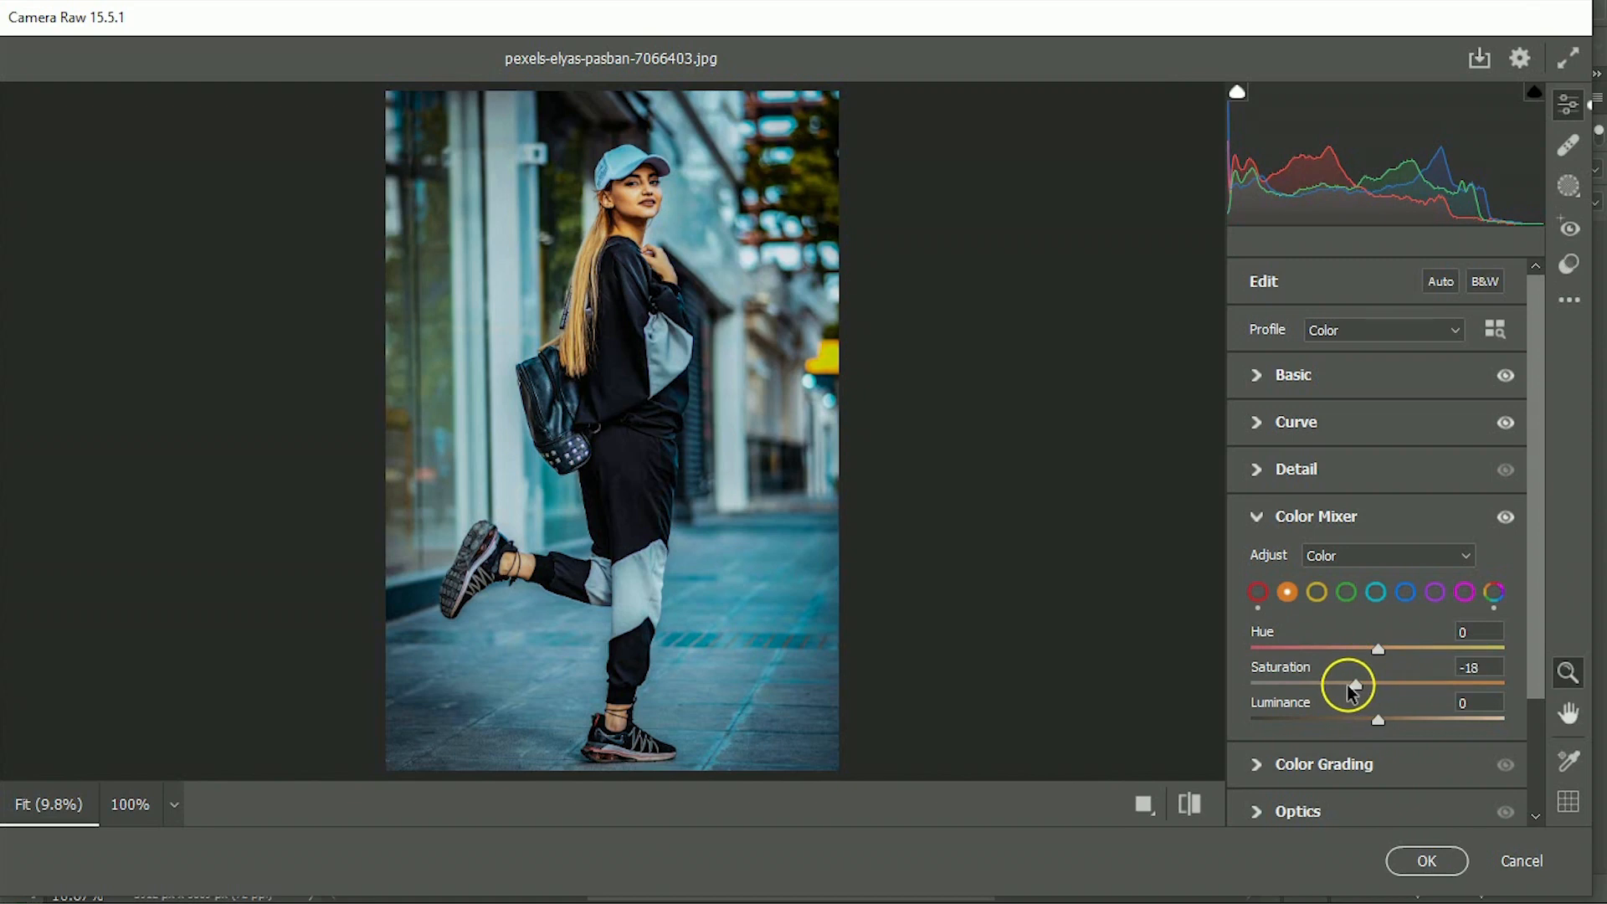
{"action": "left_click_drag", "start_coordinate": [1351, 691], "coordinate": [1238, 692]}
{"action": "left_click", "coordinate": [1317, 592]}
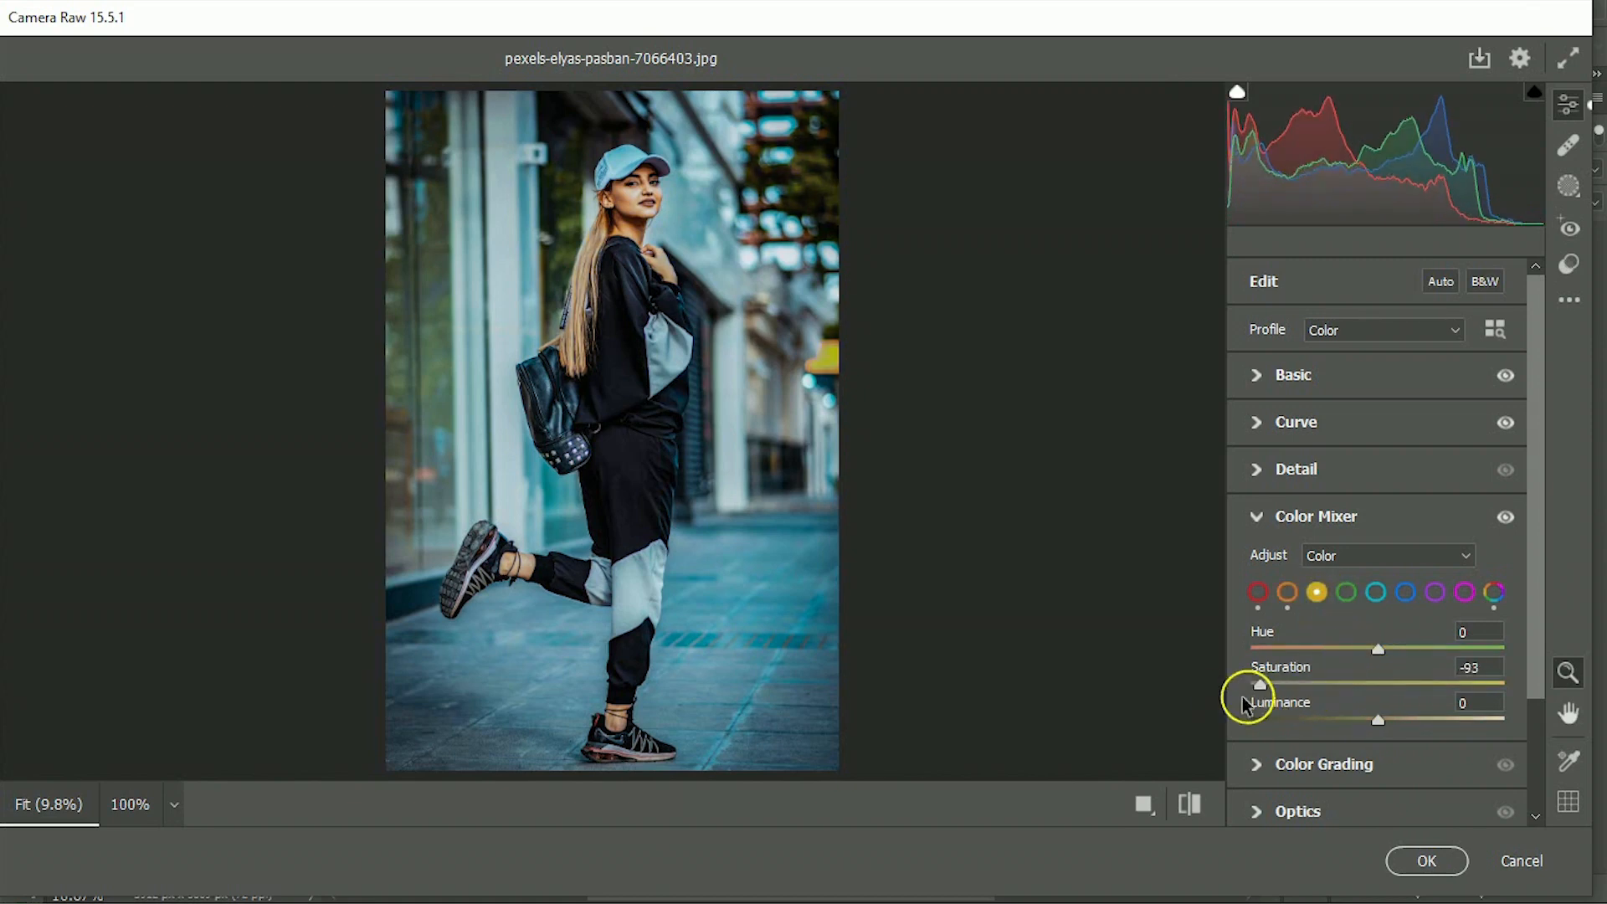
Set the Color Mixer's green saturation to -100 and its aqua saturation to about -49
{"action": "left_click", "coordinate": [1346, 592]}
{"action": "left_click_drag", "start_coordinate": [1371, 665], "coordinate": [1222, 692]}
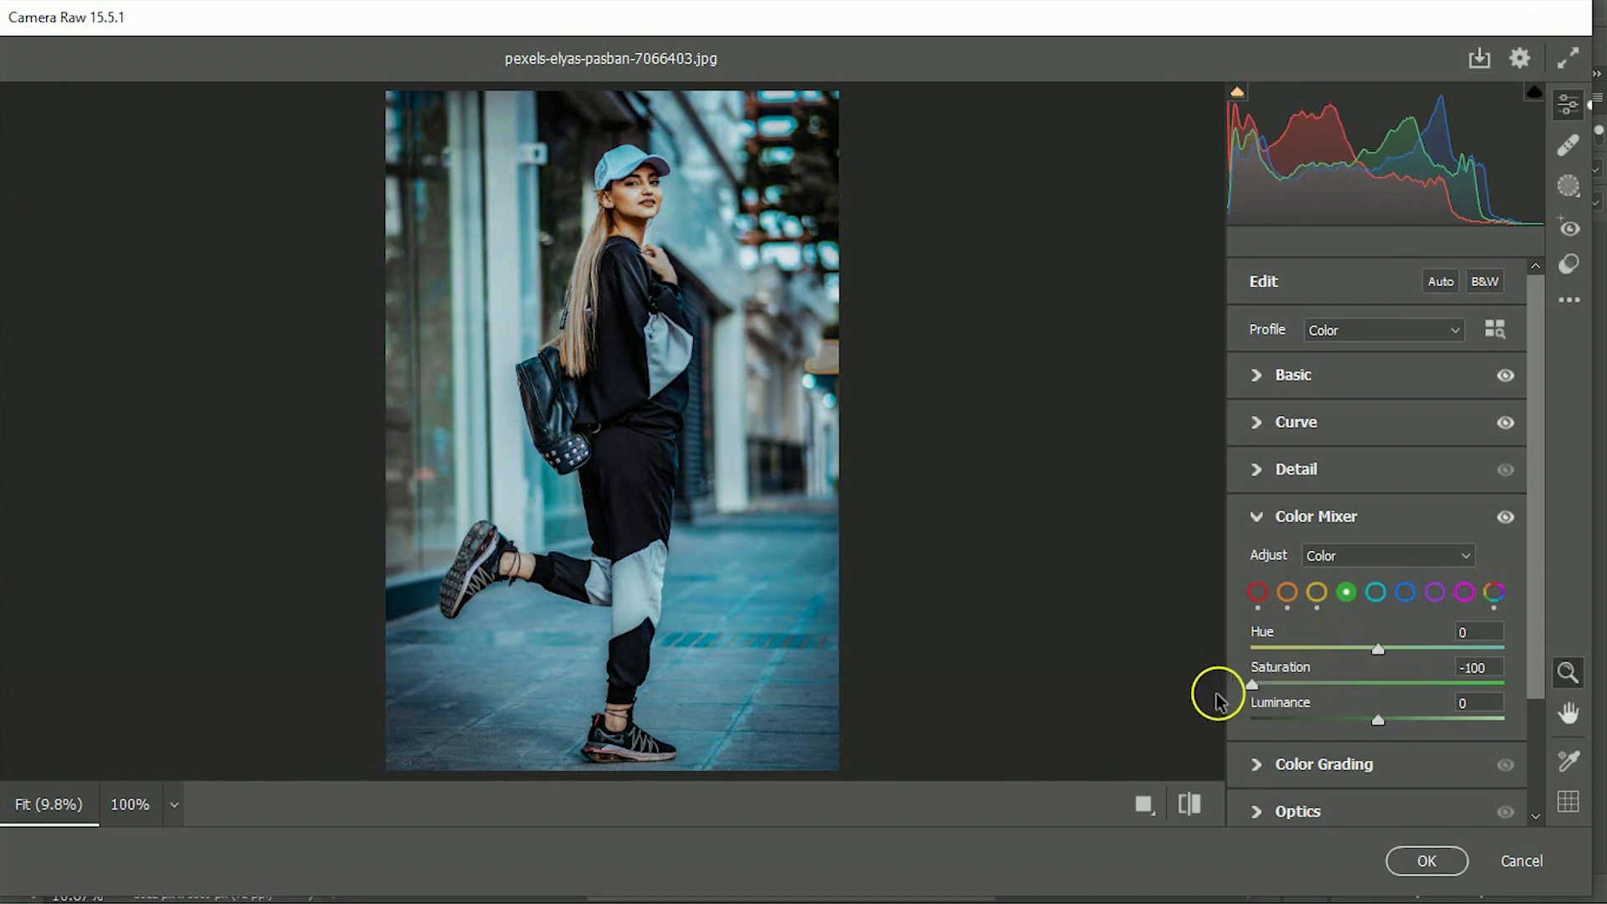
{"action": "left_click", "coordinate": [1377, 594]}
{"action": "left_click_drag", "start_coordinate": [1338, 690], "coordinate": [1316, 686]}
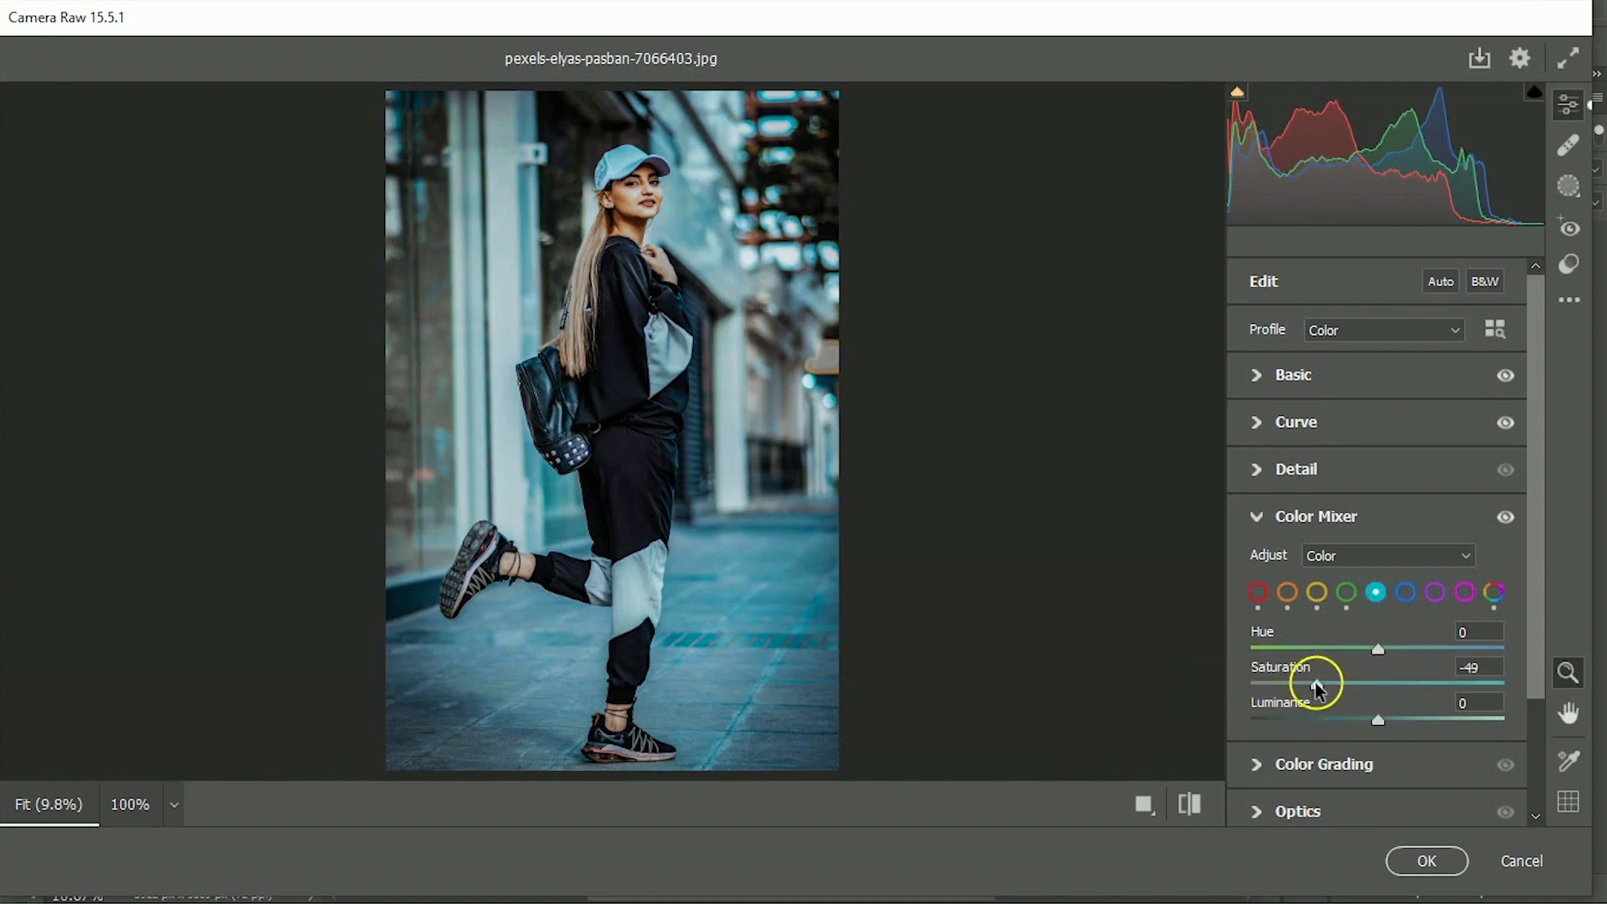
Set the Color Mixer's blue saturation to -50 and blue hue to +20
{"action": "left_click", "coordinate": [1406, 592]}
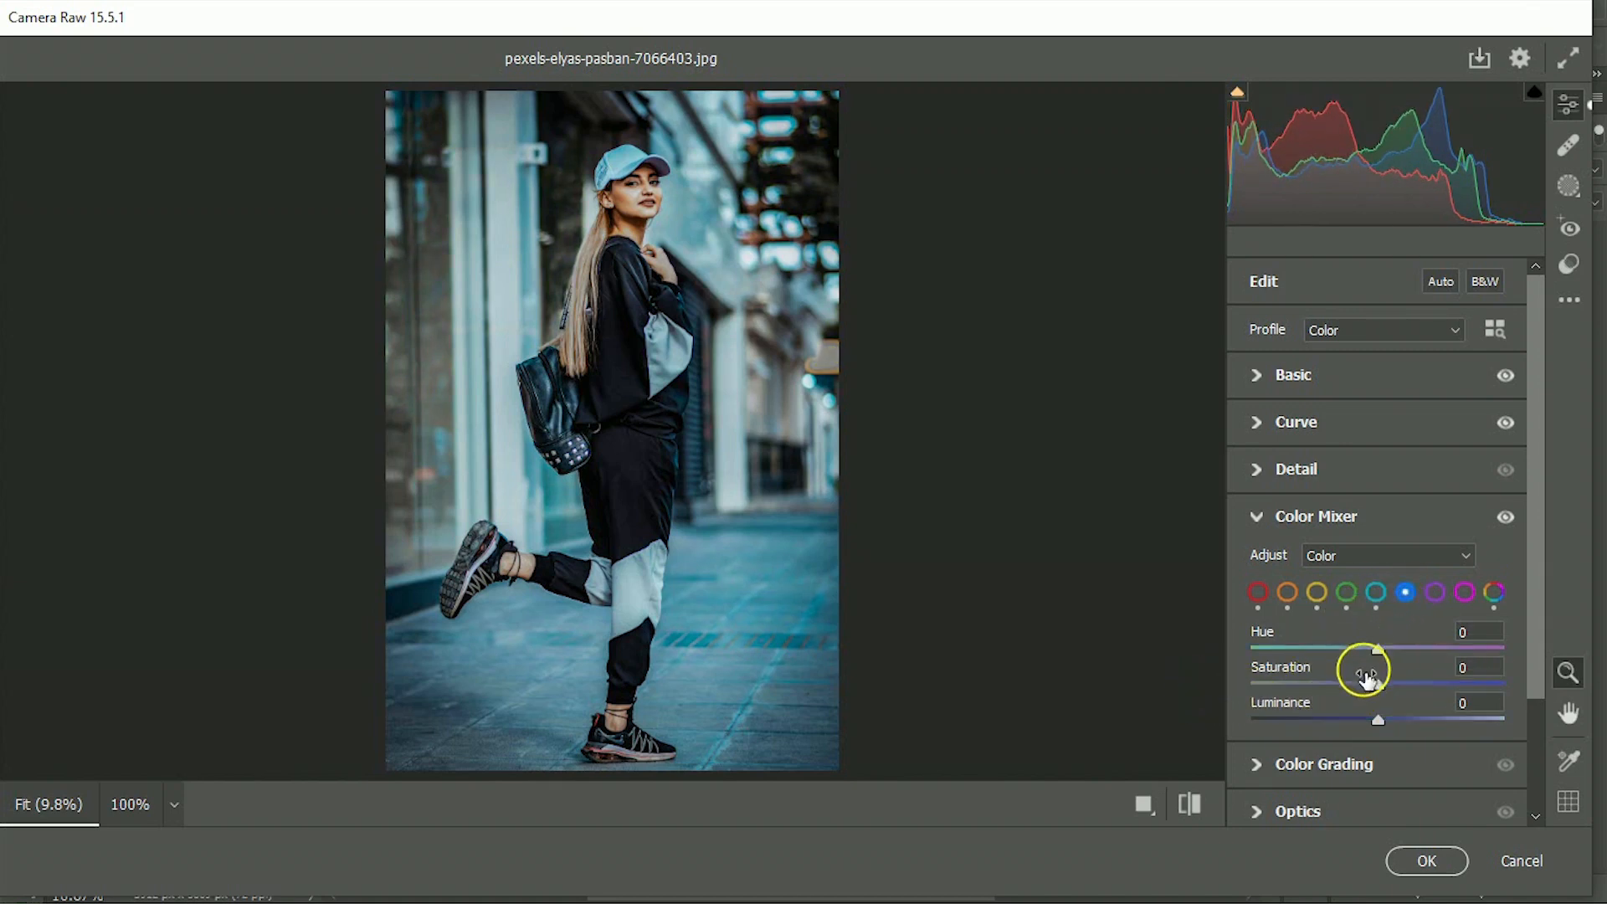
{"action": "left_click_drag", "start_coordinate": [1340, 691], "coordinate": [1402, 660]}
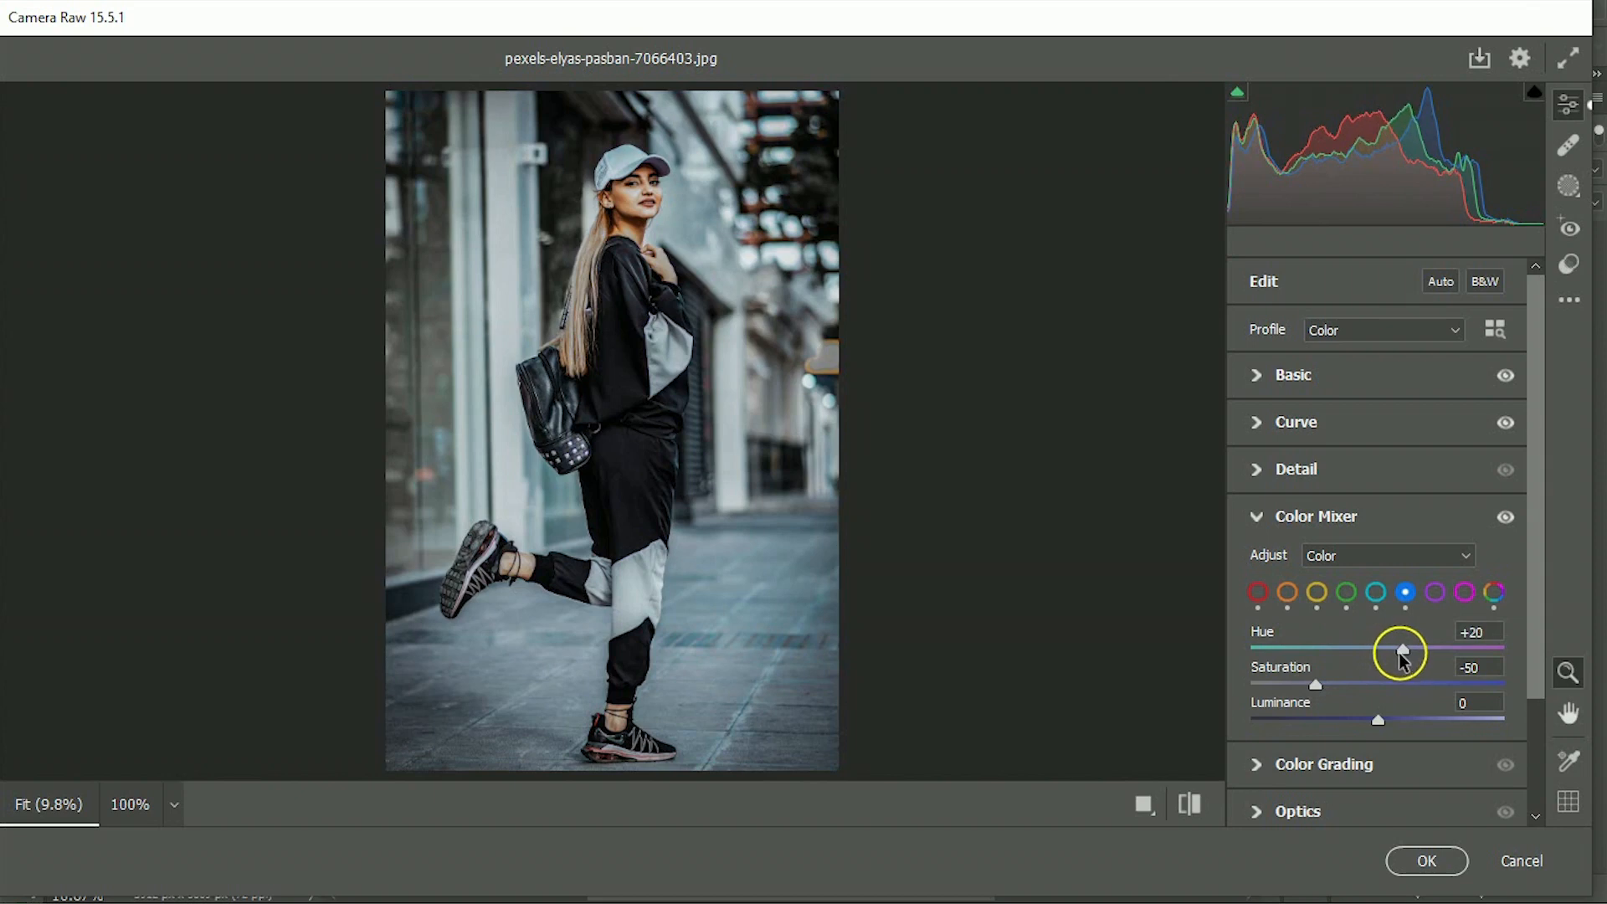
{"action": "left_click", "coordinate": [1257, 516]}
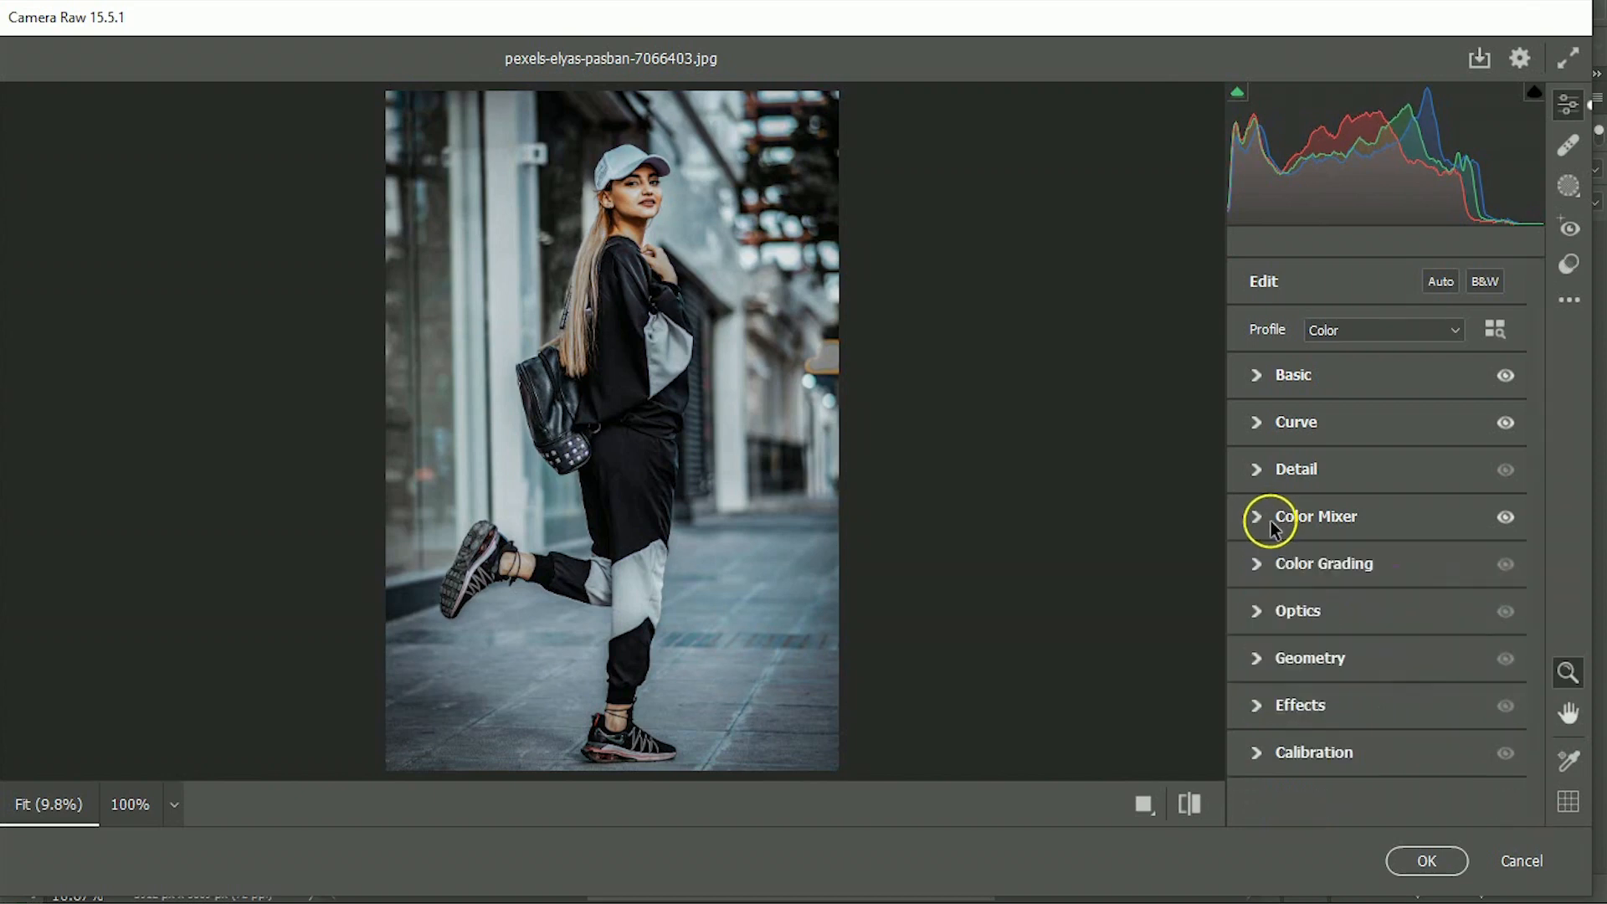
In Color Grading, adjust the highlights tint and set the midtones to hue 0 with saturation 10
{"action": "left_click", "coordinate": [1260, 569]}
{"action": "left_click", "coordinate": [1429, 316]}
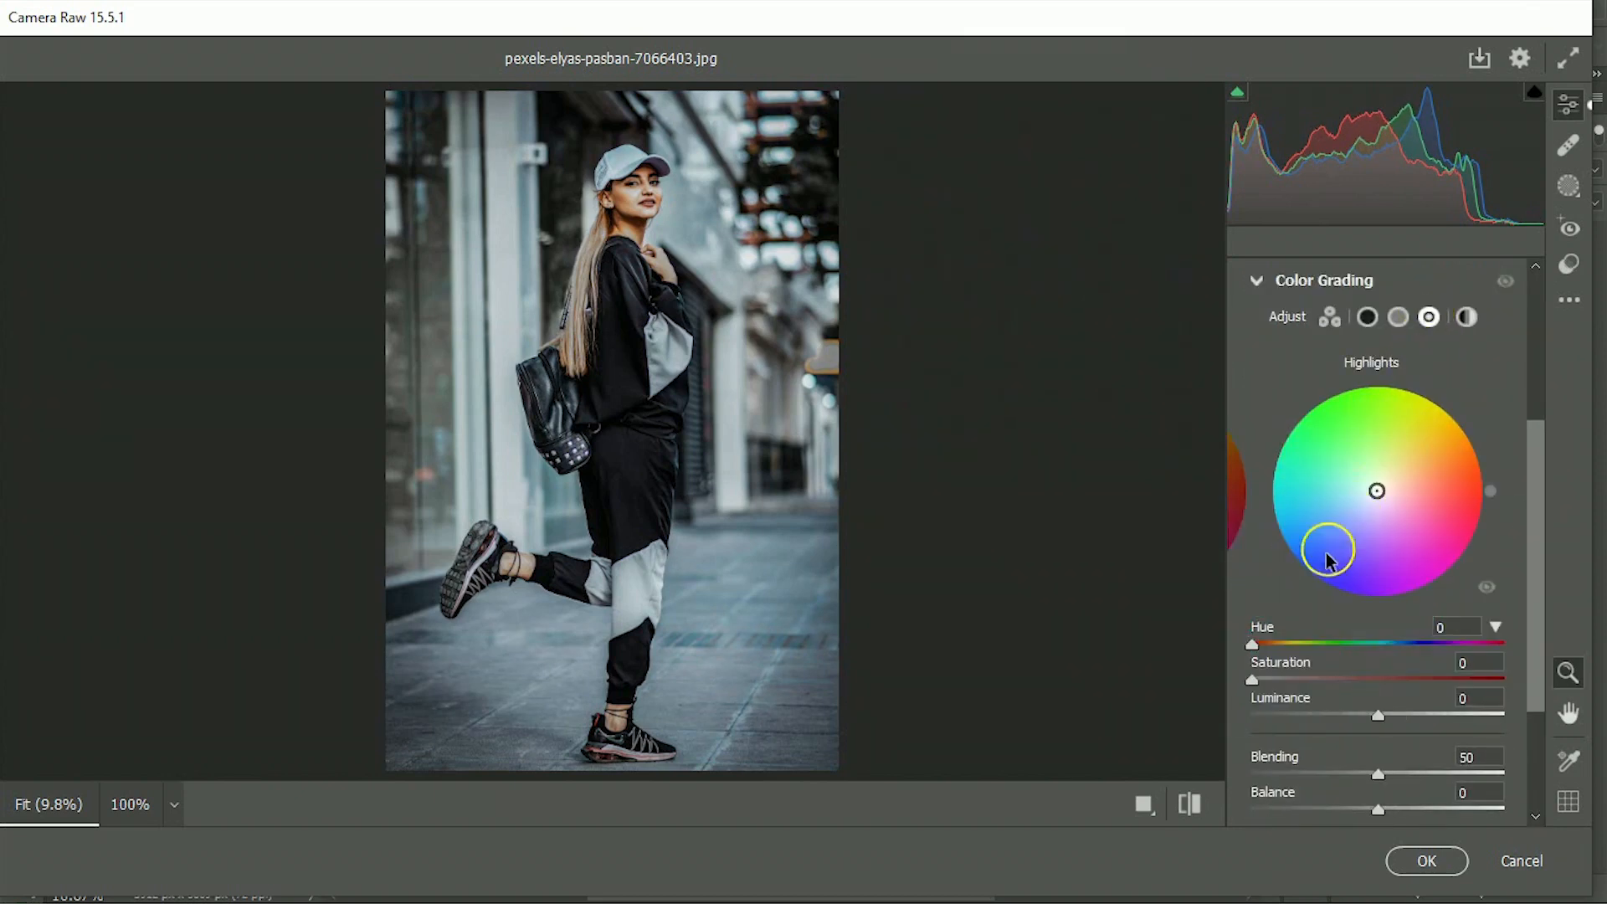
{"action": "mouse_move", "coordinate": [1274, 643]}
{"action": "left_mouse_down"}
{"action": "mouse_move", "coordinate": [1301, 642]}
{"action": "mouse_move", "coordinate": [1300, 677]}
{"action": "mouse_move", "coordinate": [1272, 682]}
{"action": "left_mouse_up"}
{"action": "left_click", "coordinate": [1390, 331]}
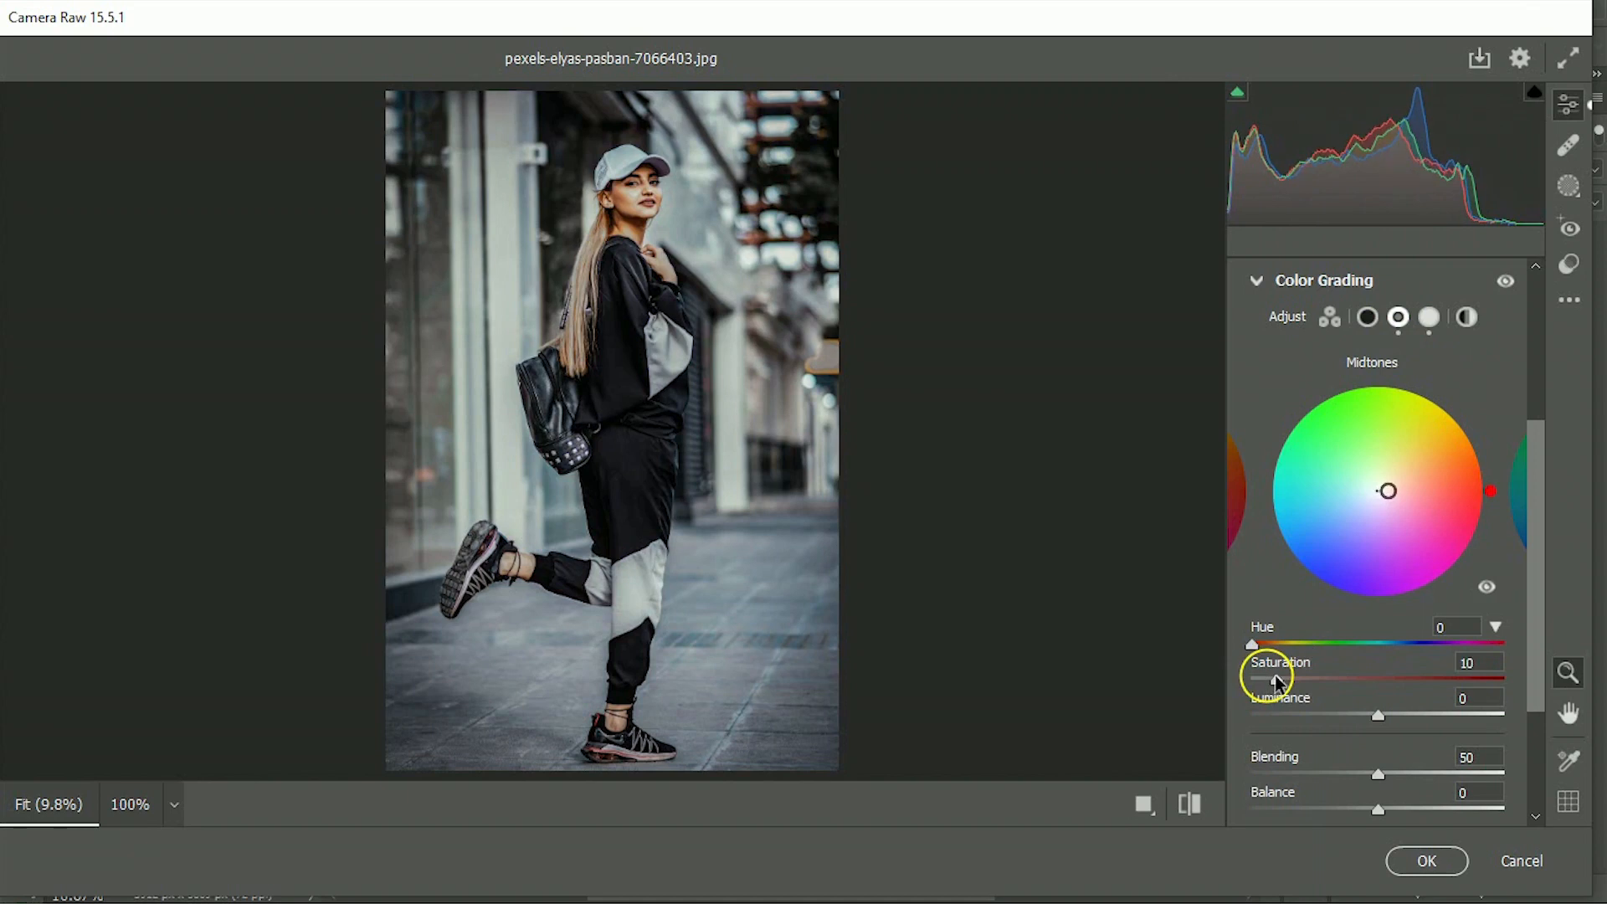
Set the Color Grading shadows to hue 219 with saturation 25
{"action": "left_click", "coordinate": [1368, 316]}
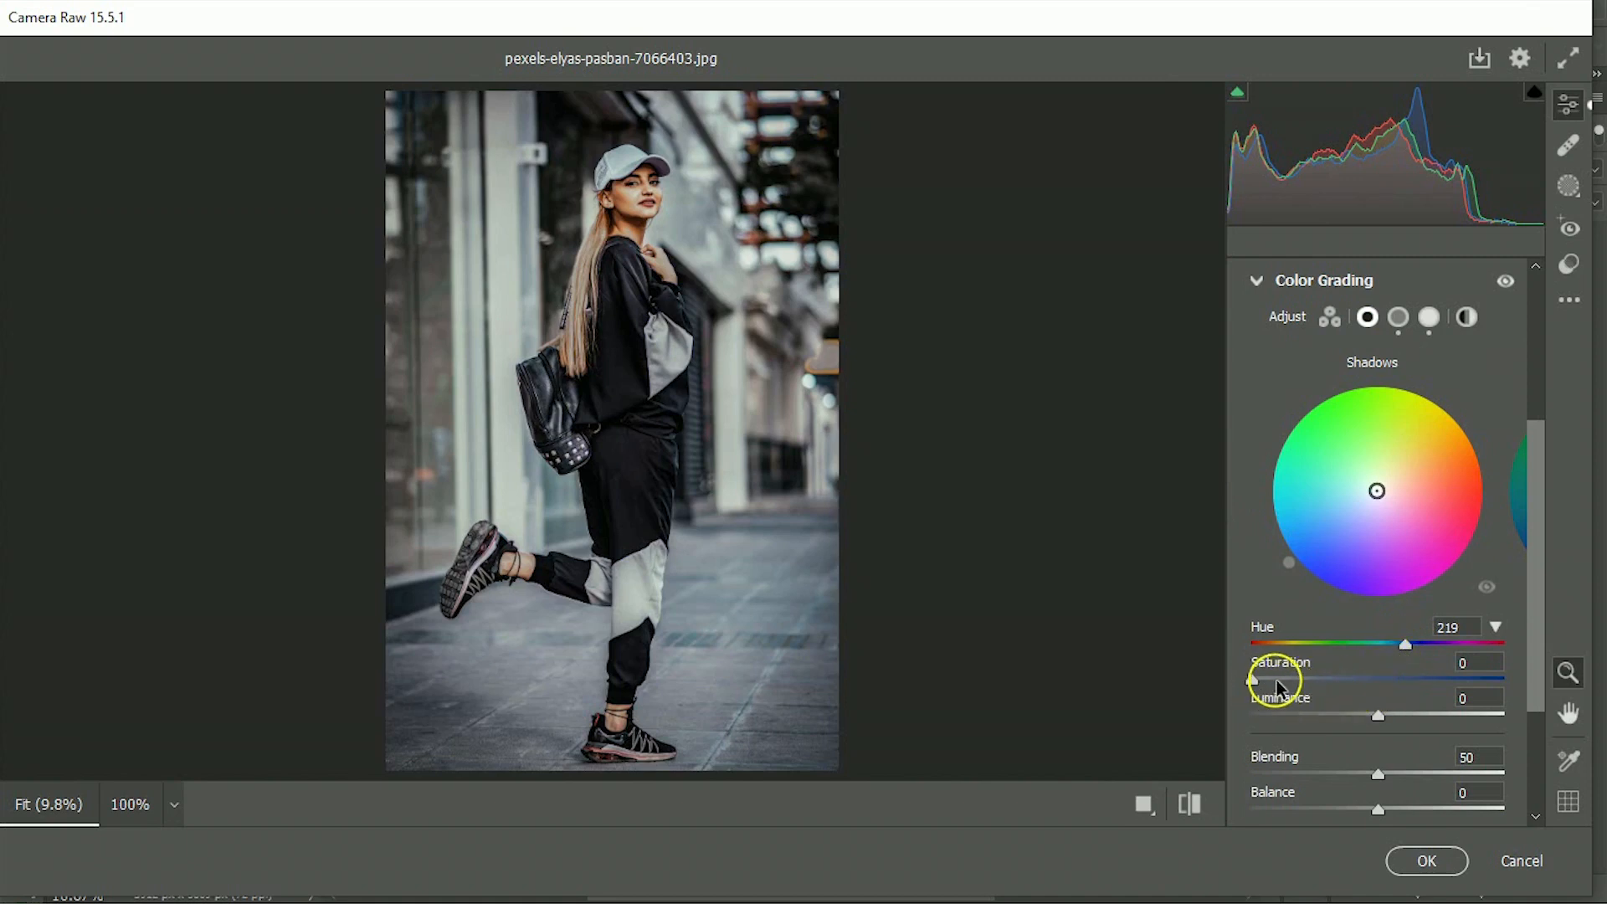
{"action": "left_click_drag", "start_coordinate": [1277, 679], "coordinate": [1316, 673]}
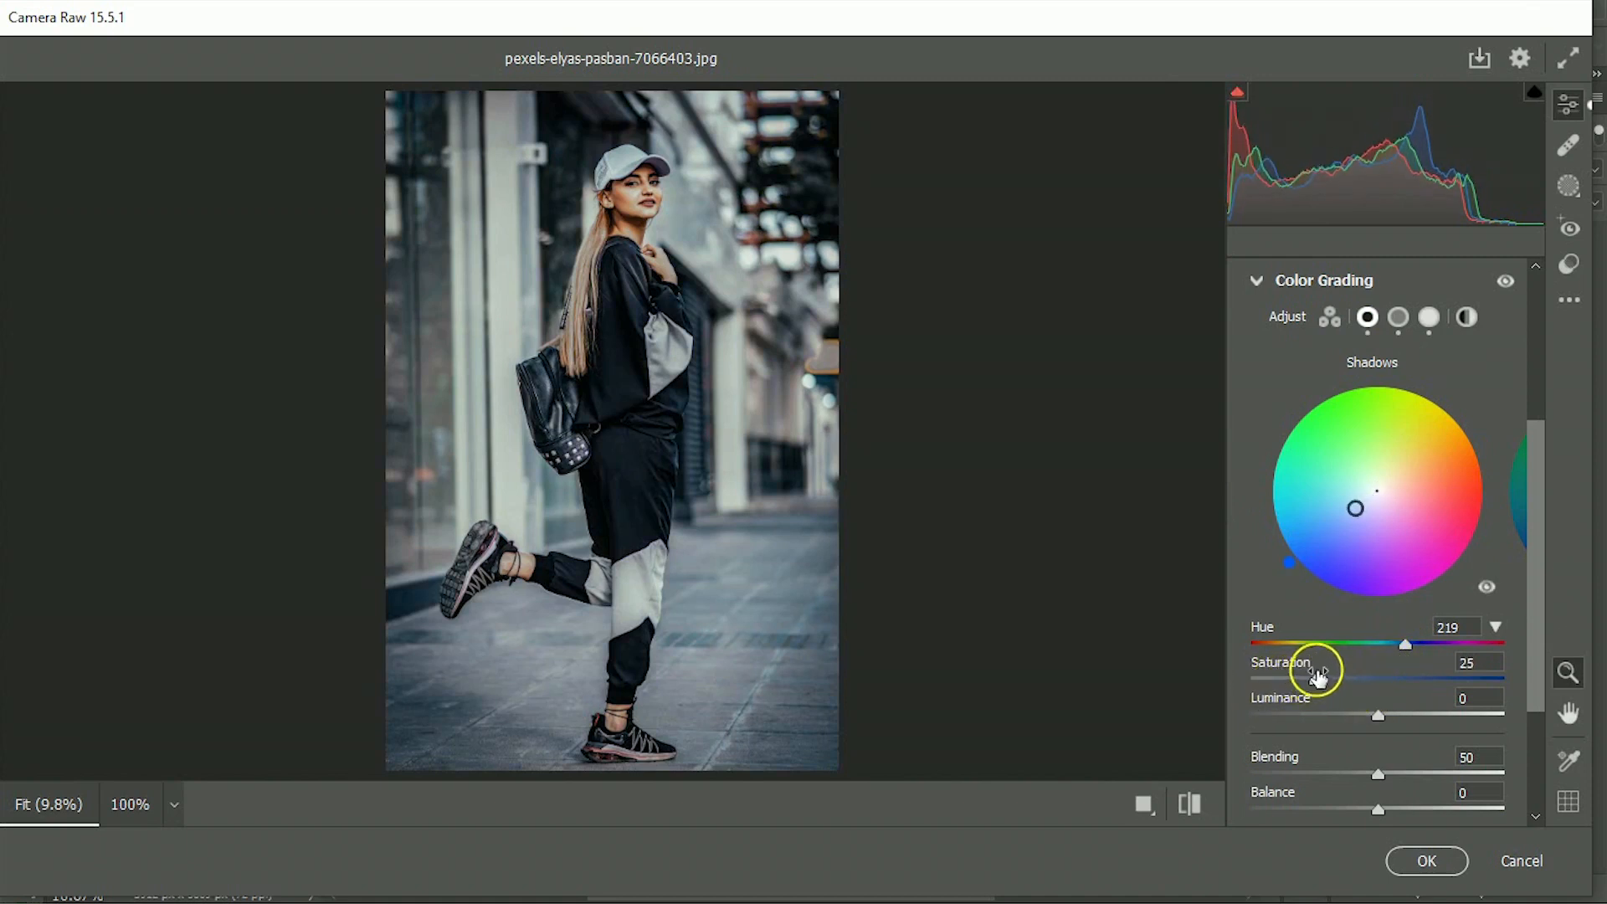
{"action": "left_click", "coordinate": [1266, 289]}
Calibrate the primaries' hue and saturation to red -39/-10, green +40/-10 and blue -38/+40, and apply the filter
{"action": "left_click", "coordinate": [1248, 754]}
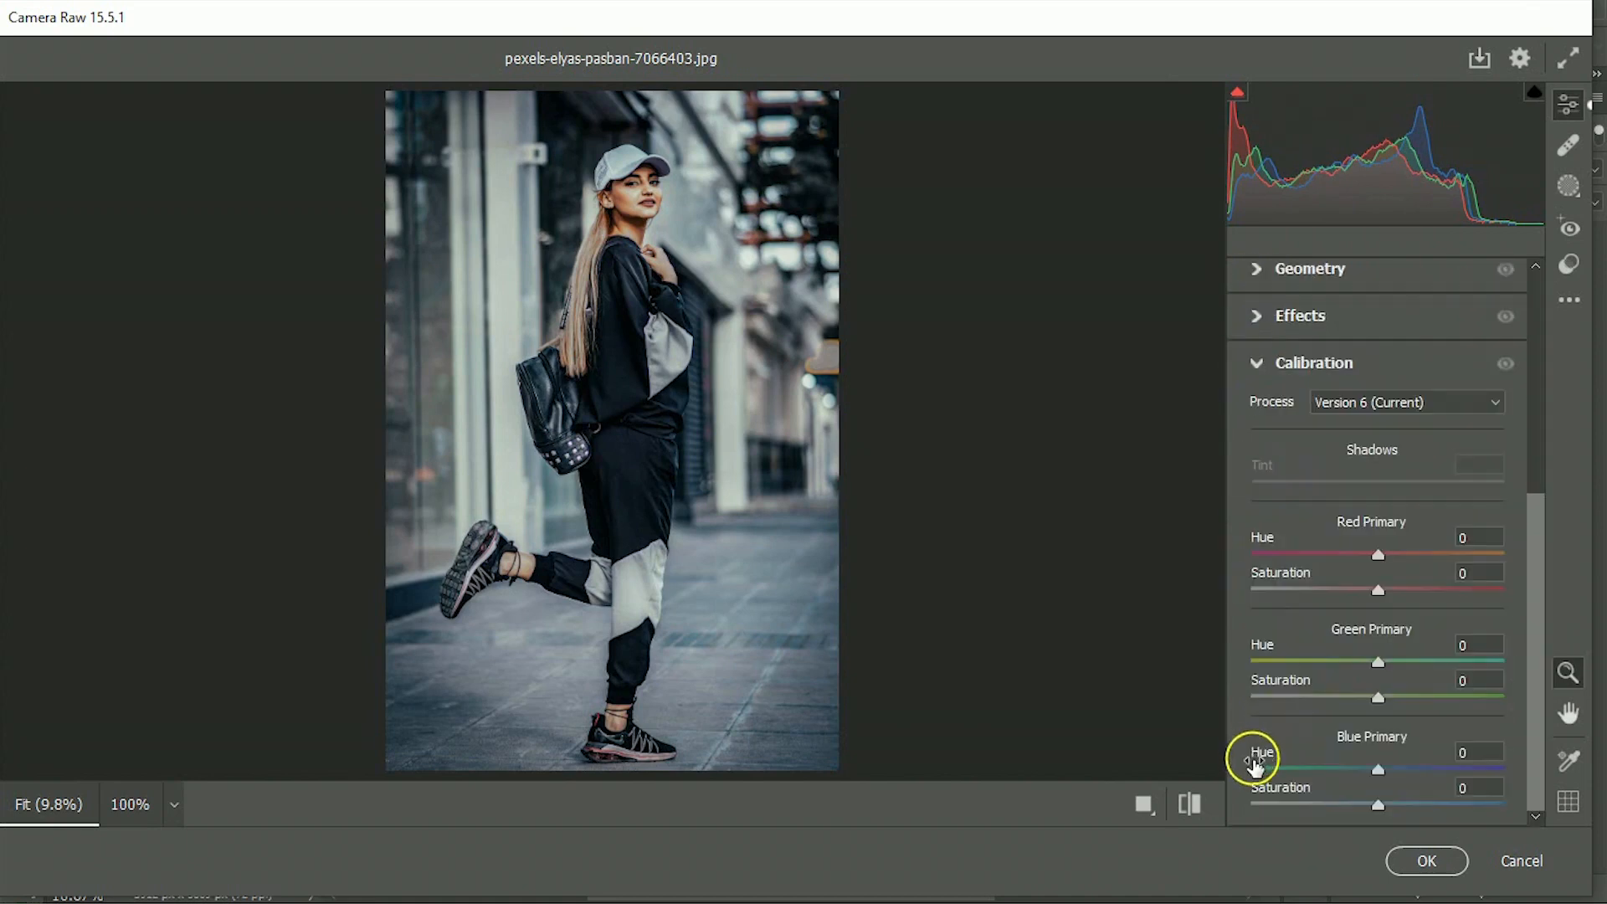
{"action": "left_click_drag", "start_coordinate": [1347, 554], "coordinate": [1332, 557]}
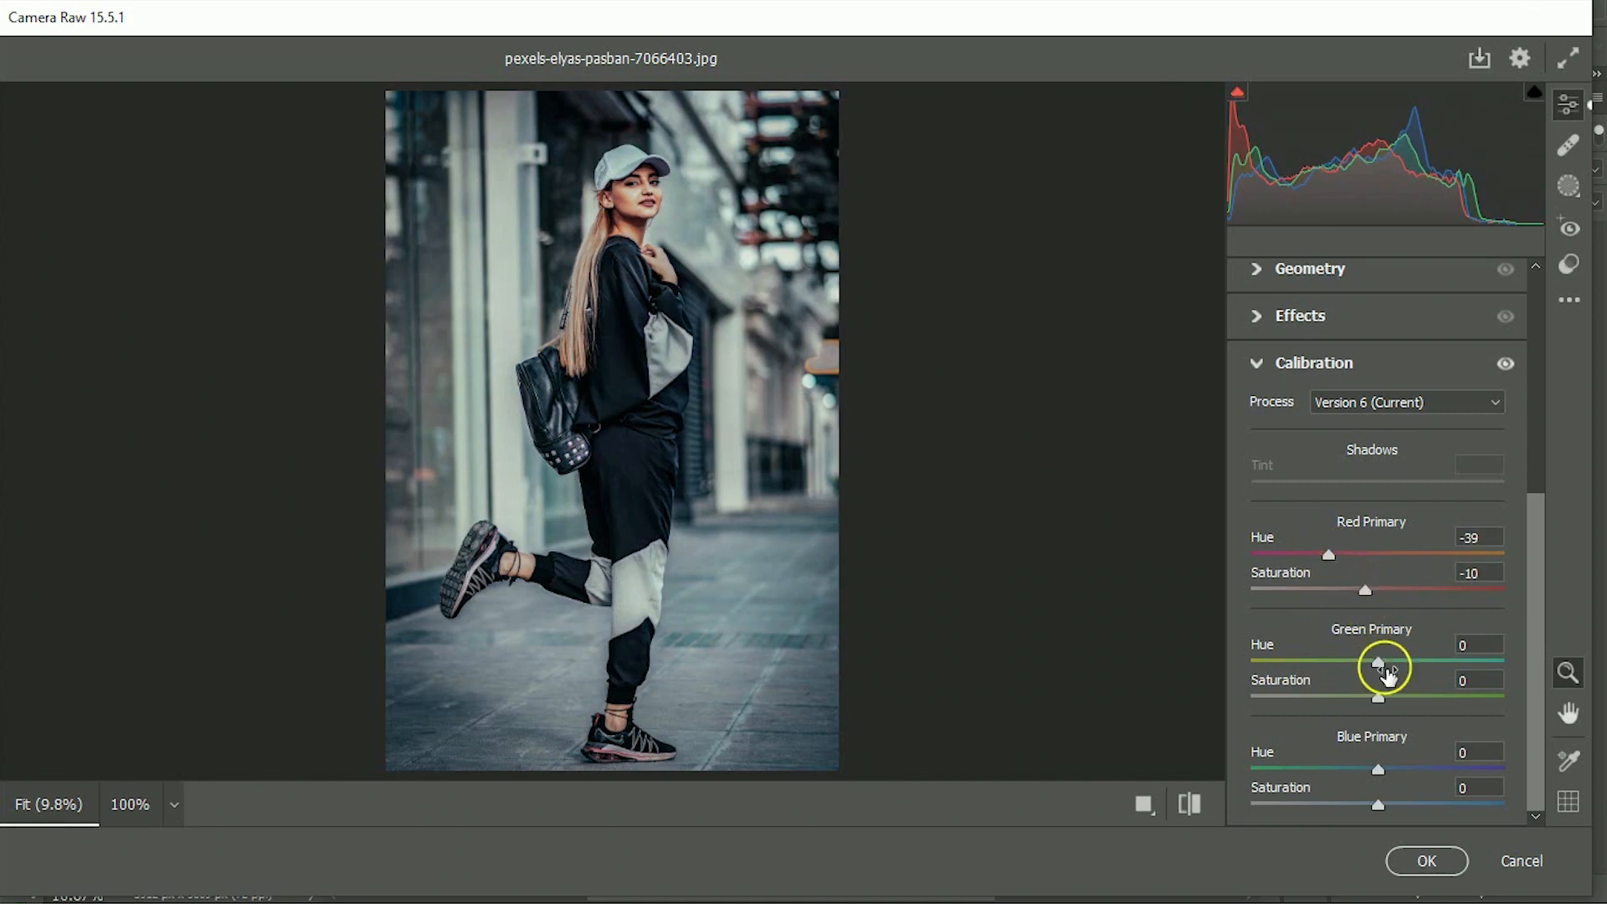
{"action": "left_click_drag", "start_coordinate": [1402, 664], "coordinate": [1429, 666]}
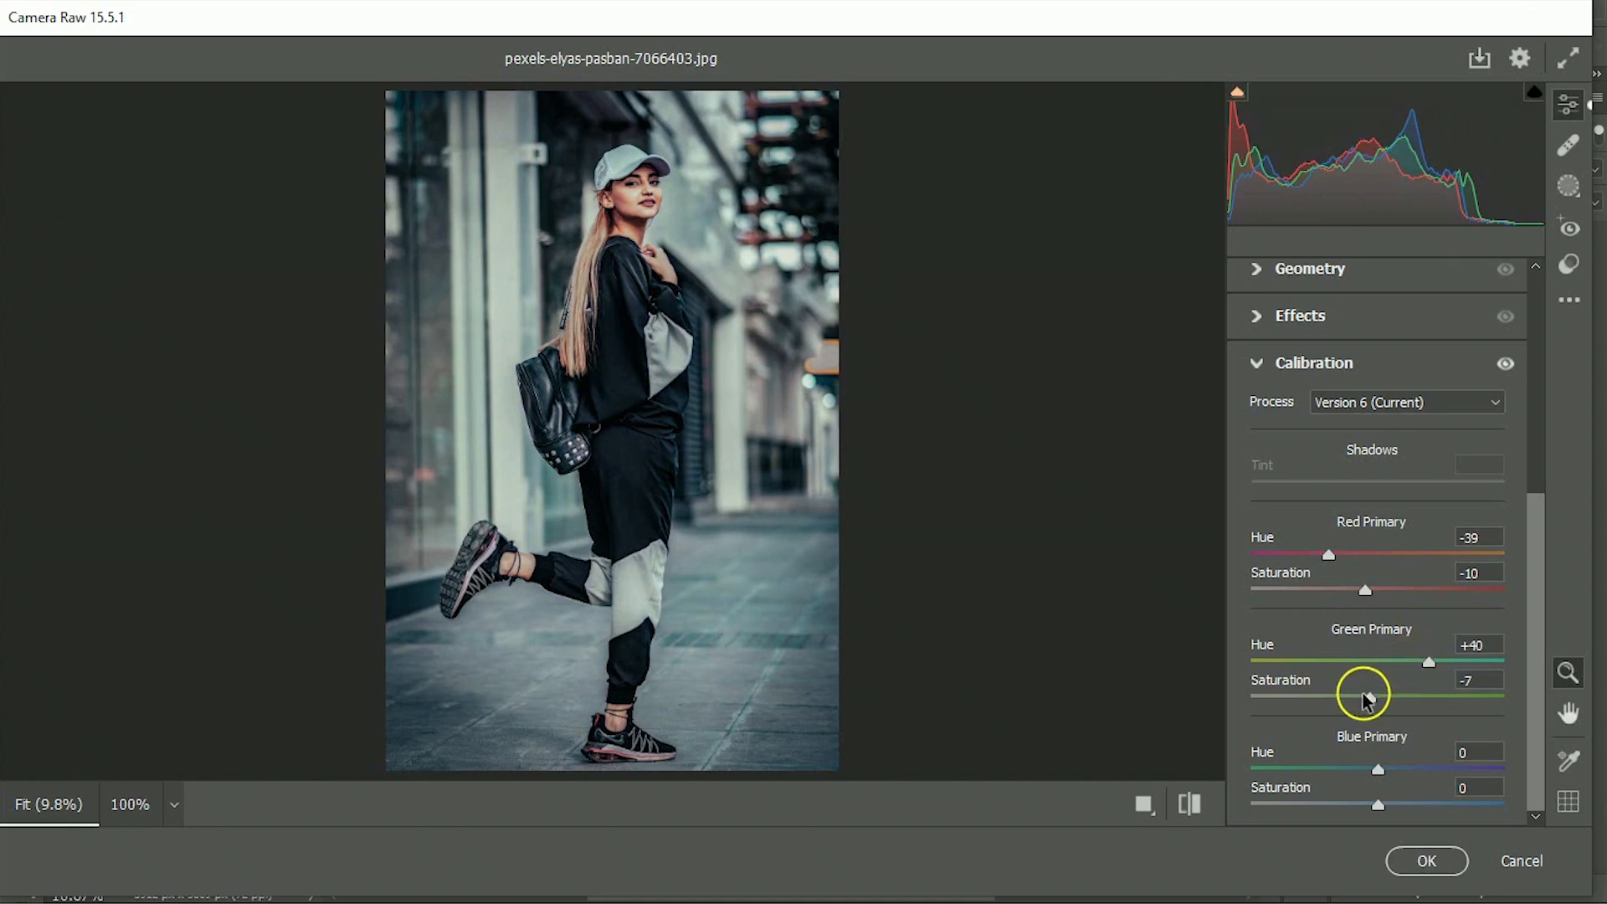
{"action": "left_click_drag", "start_coordinate": [1378, 768], "coordinate": [1421, 805]}
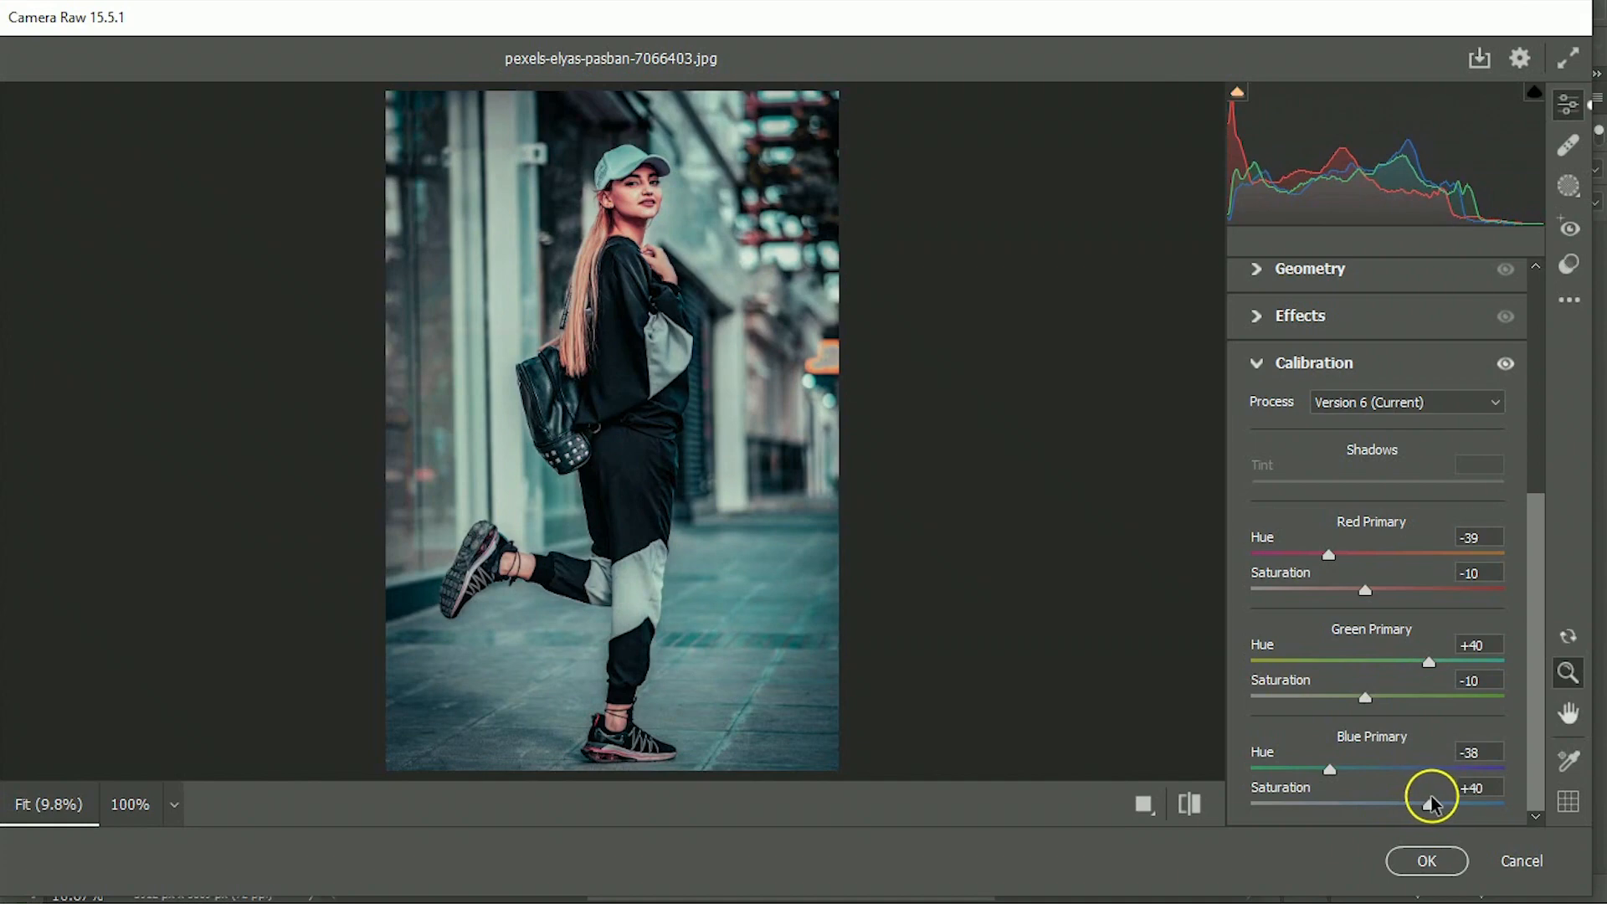
{"action": "left_click", "coordinate": [1428, 855]}
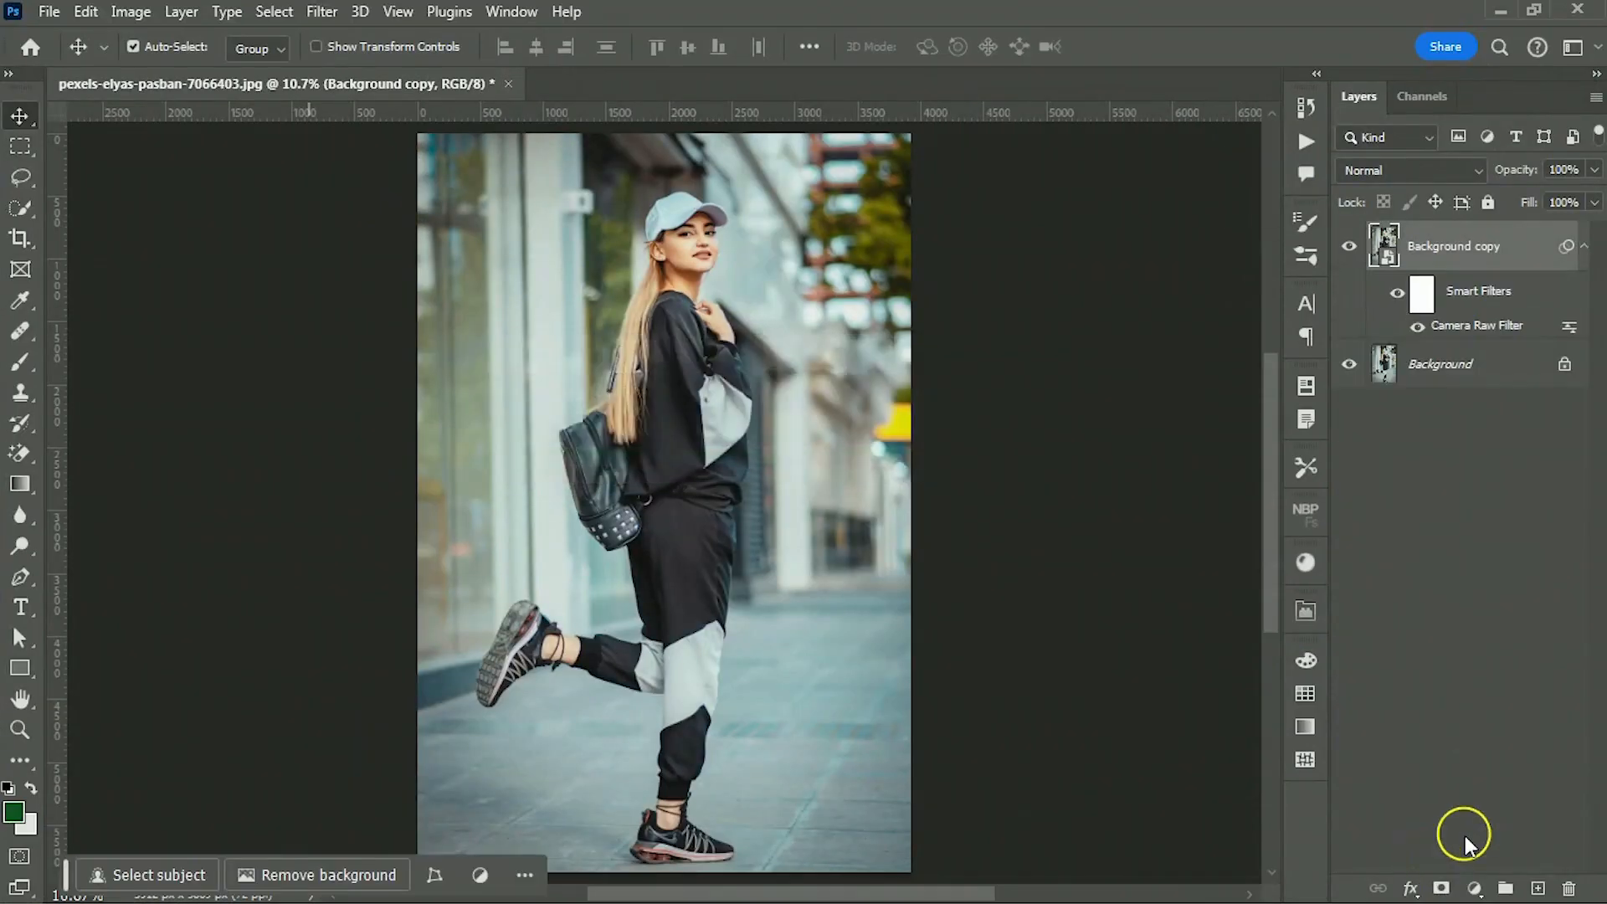
Add a Brightness/Contrast adjustment layer above the filtered portrait copy with contrast at -10
{"action": "left_click", "coordinate": [1475, 887]}
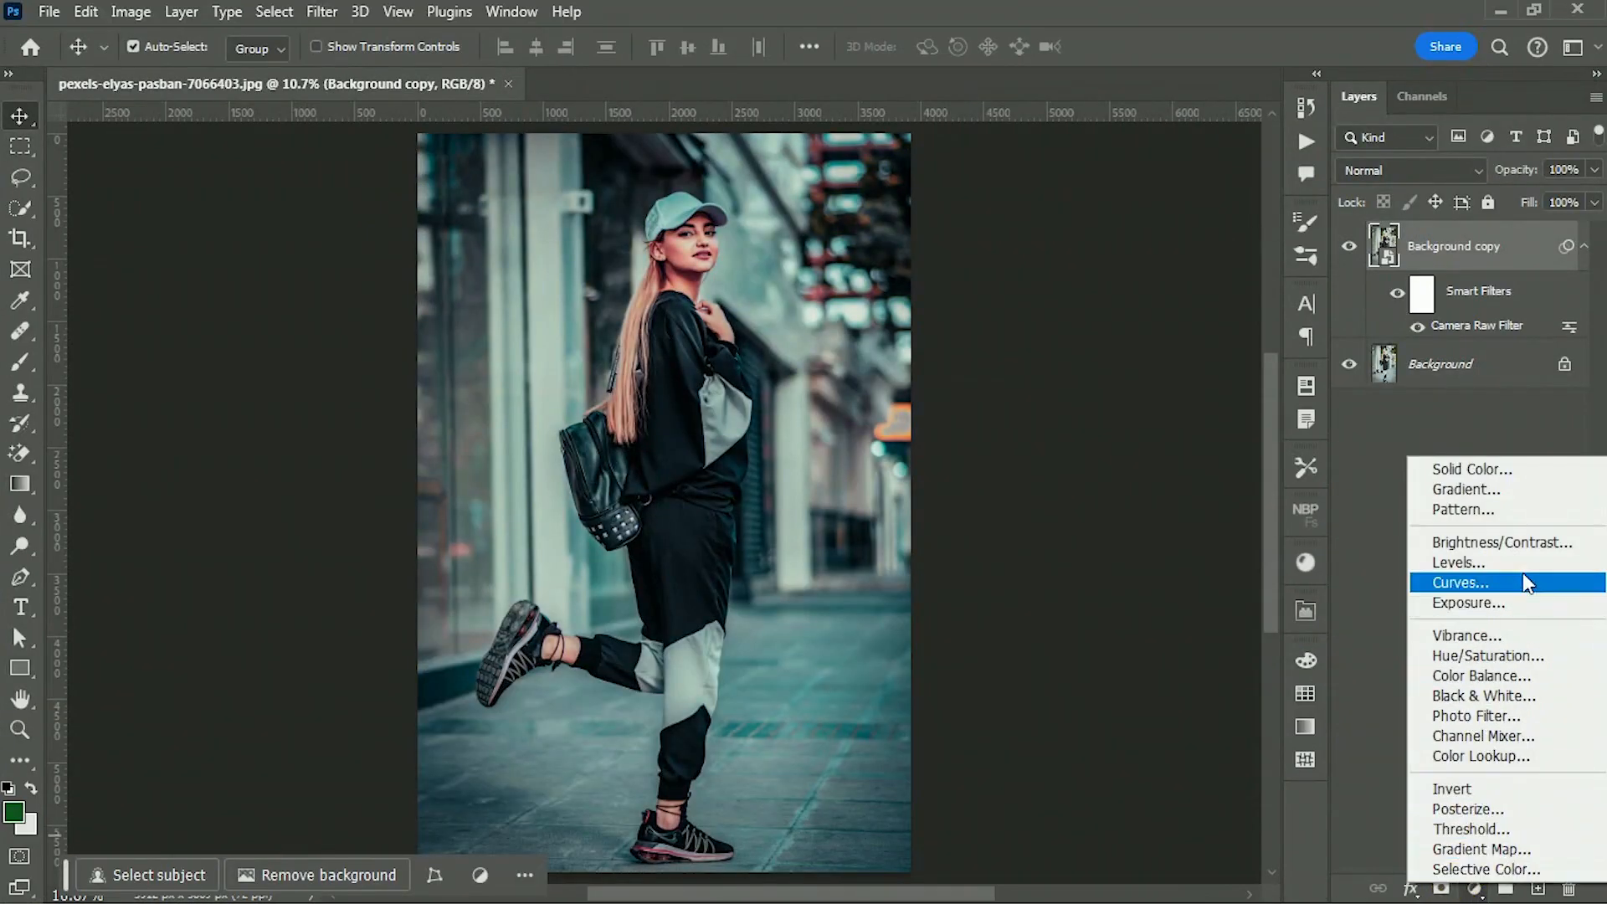
{"action": "left_click", "coordinate": [1540, 542]}
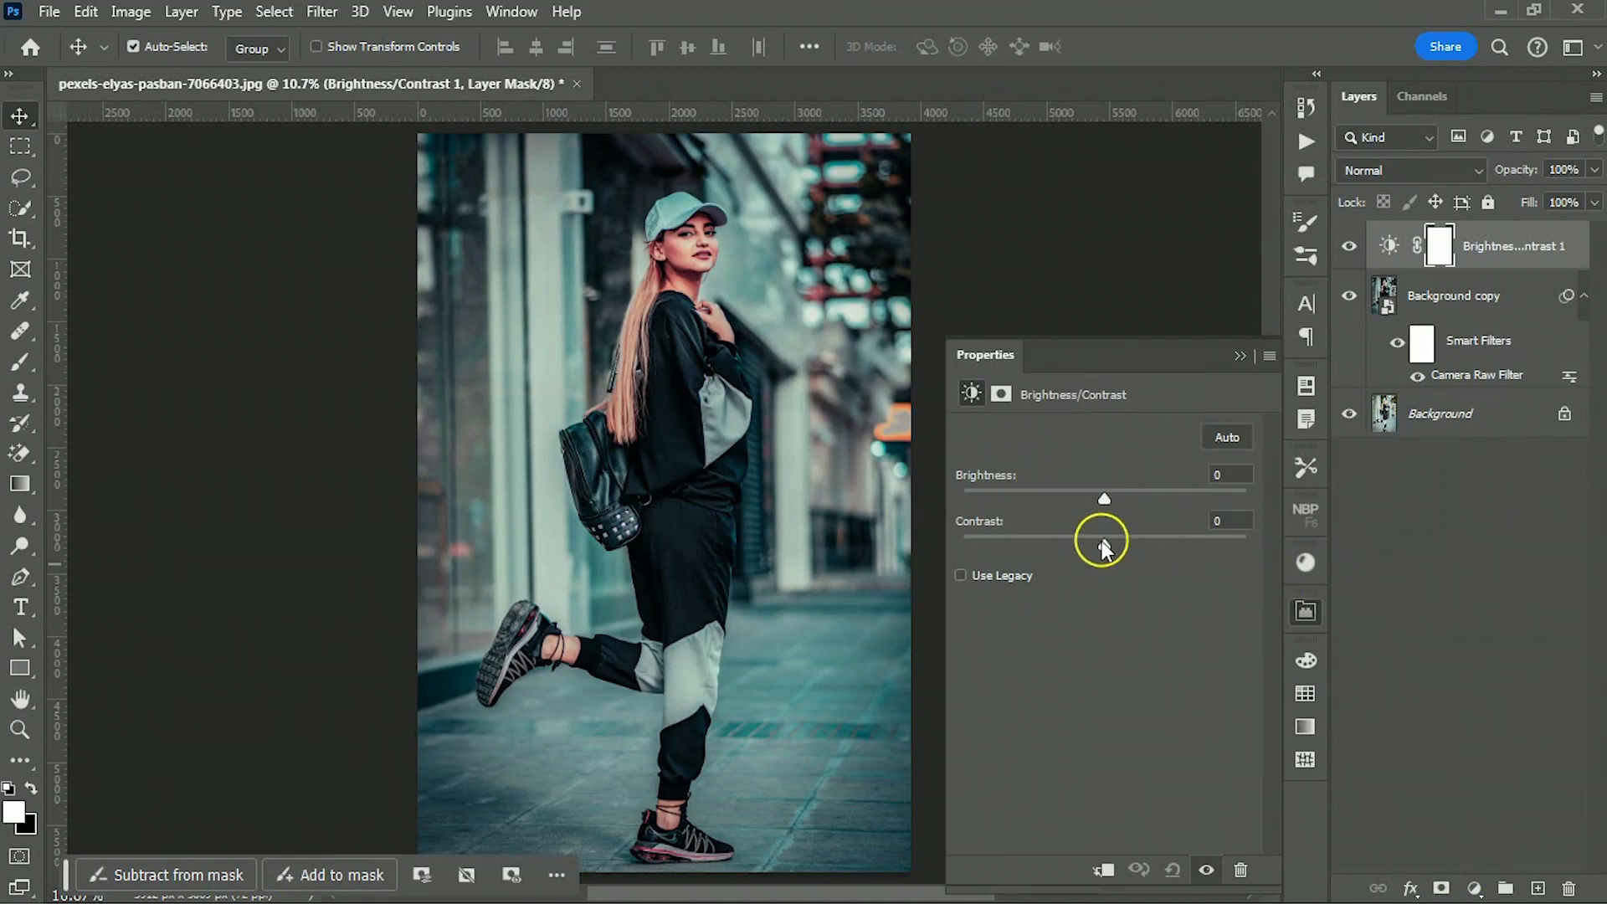
{"action": "left_click_drag", "start_coordinate": [1096, 552], "coordinate": [1075, 543]}
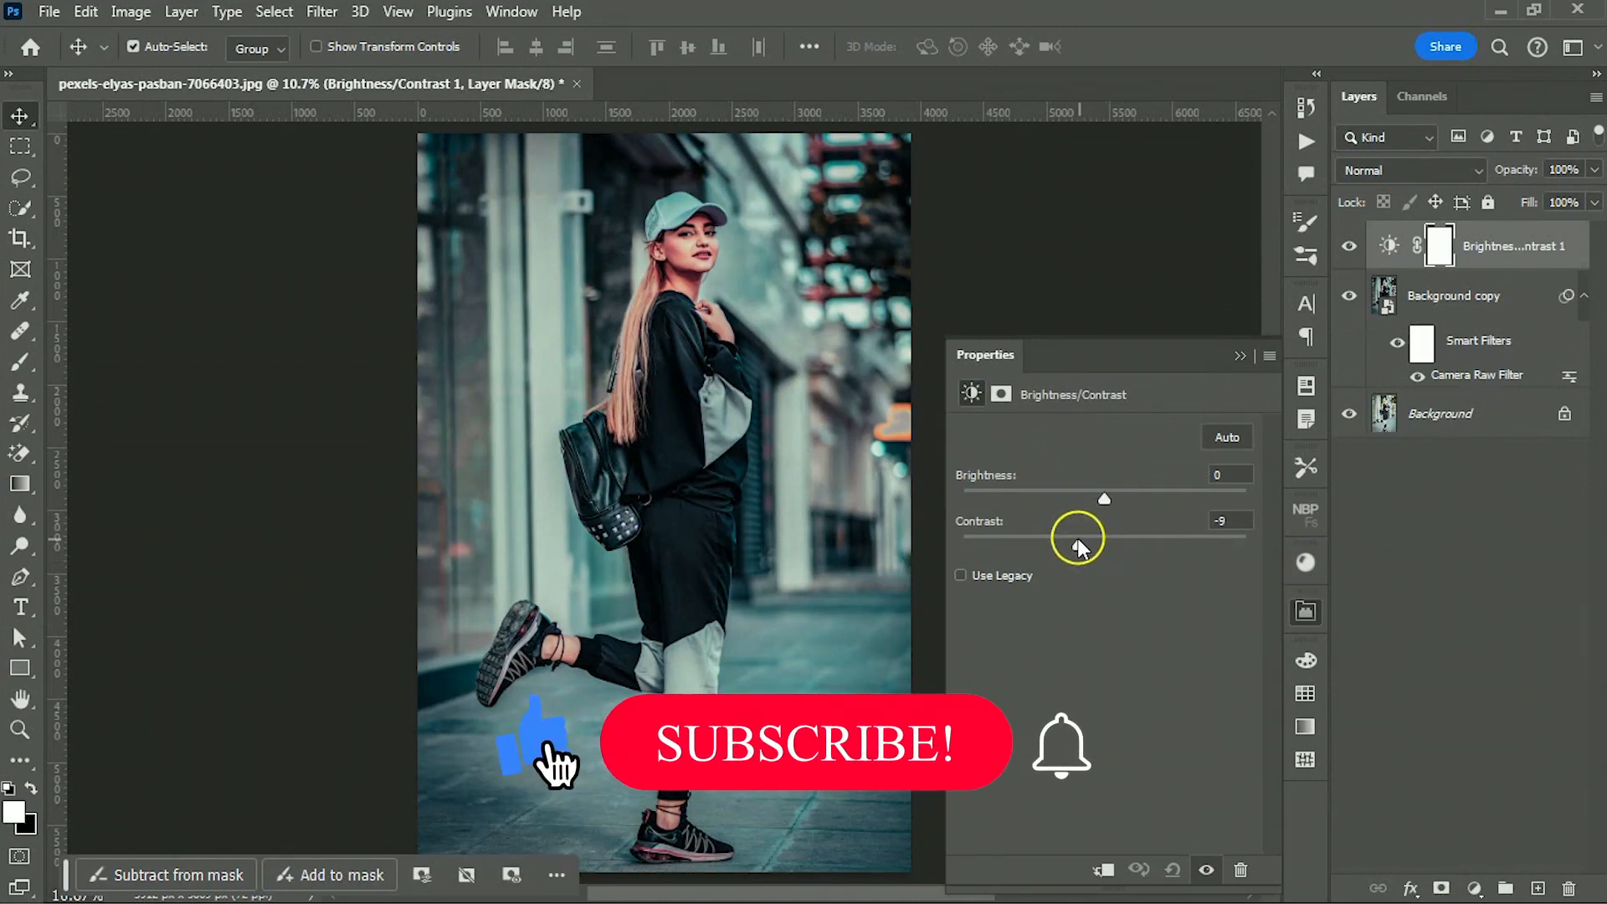
Add a Selective Color adjustment layer and lower the cyan amount in both the Cyans and the Blues
{"action": "left_click", "coordinate": [1475, 889]}
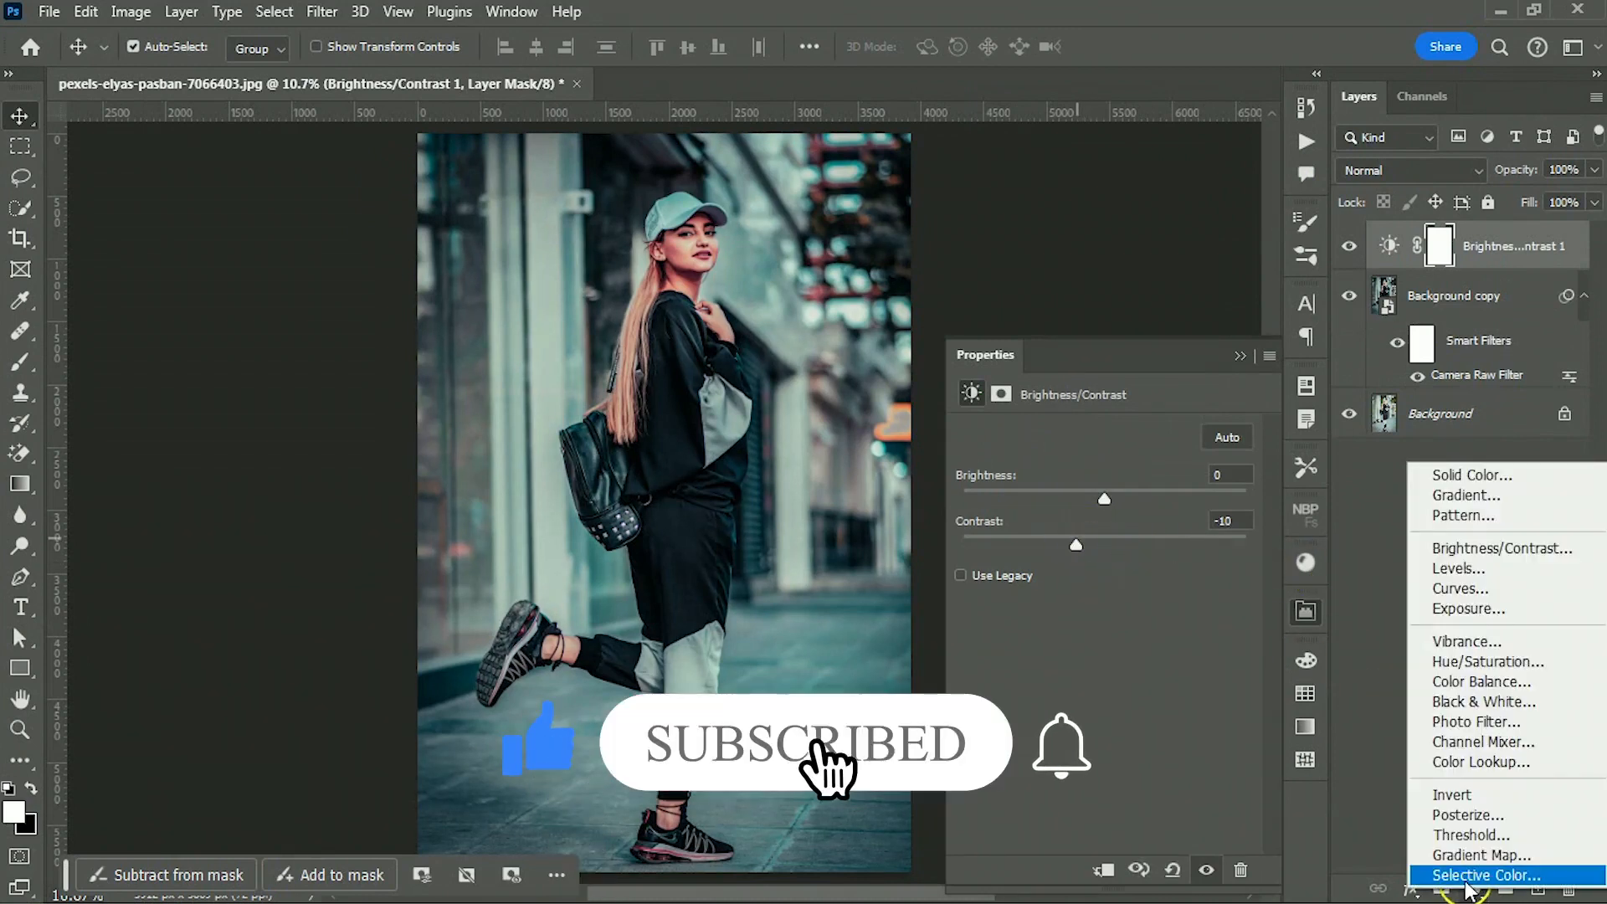
{"action": "left_click", "coordinate": [1463, 867]}
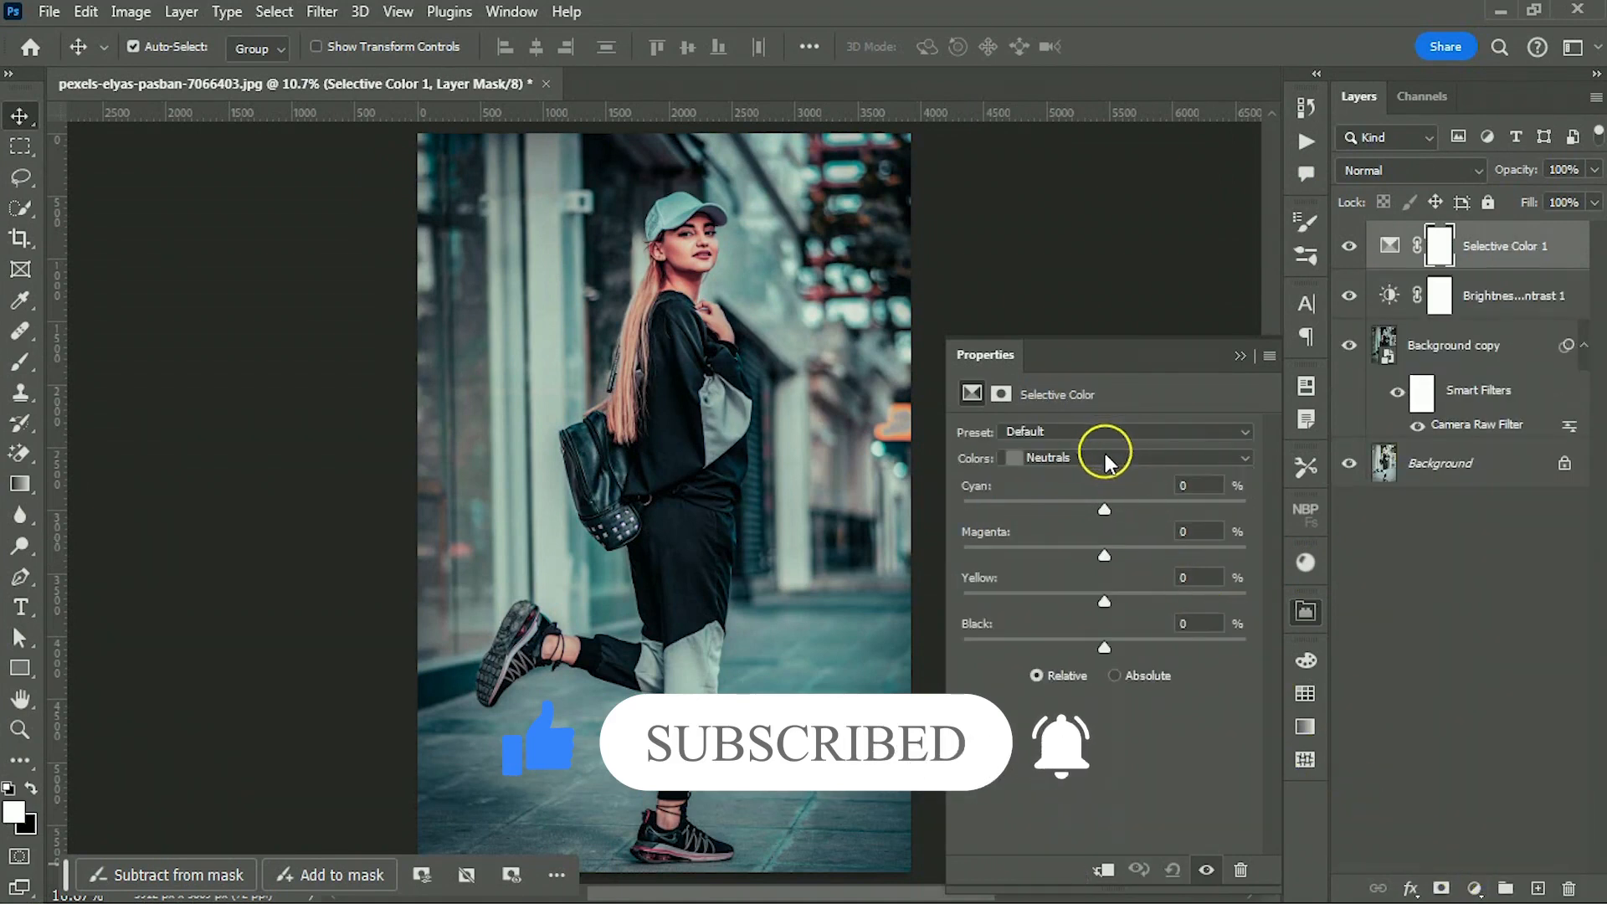
{"action": "left_click", "coordinate": [1105, 457]}
{"action": "left_click", "coordinate": [1059, 531]}
{"action": "left_click_drag", "start_coordinate": [1063, 506], "coordinate": [1035, 504]}
{"action": "left_click", "coordinate": [1052, 457]}
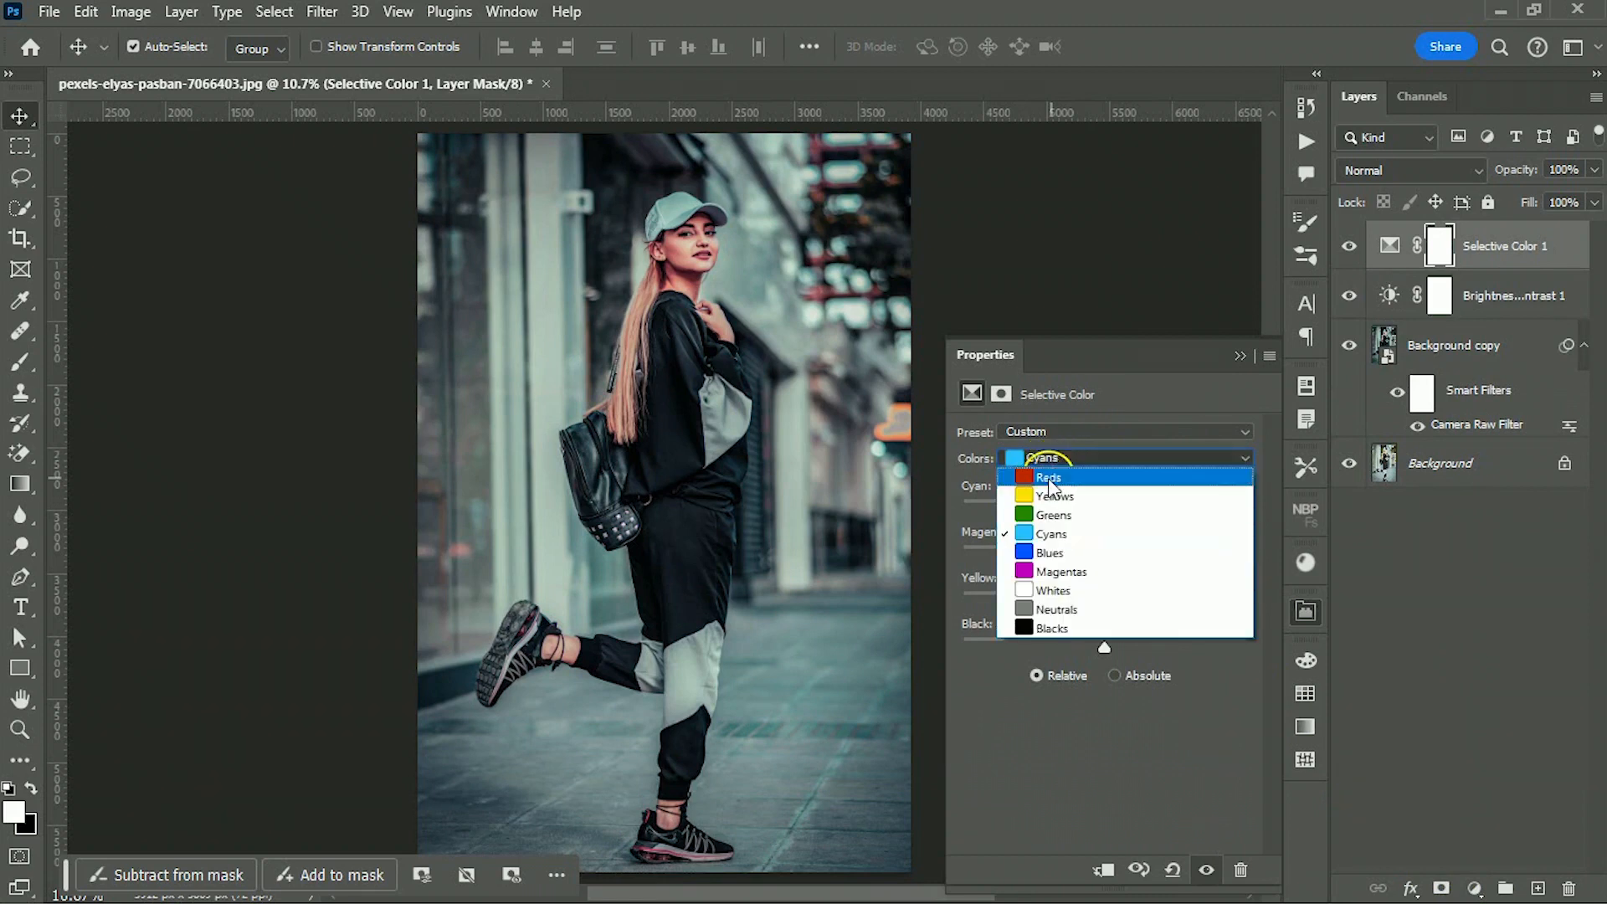
{"action": "left_click", "coordinate": [1050, 553]}
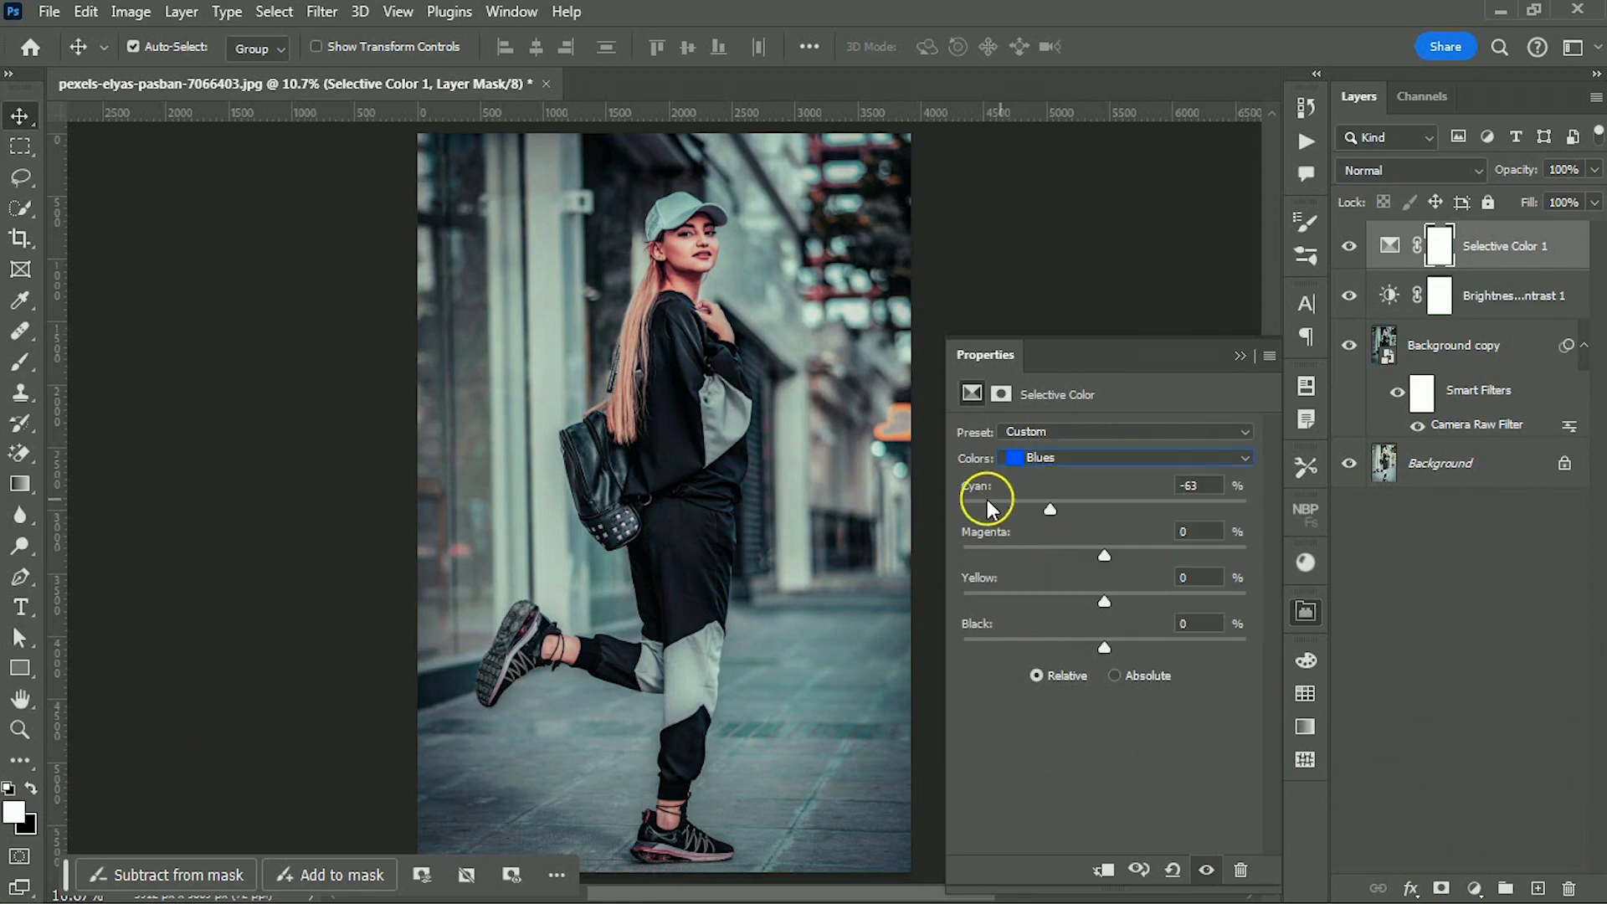
Raise the cyan amount of the Neutrals slightly in the Selective Color adjustment
{"action": "left_click", "coordinate": [1028, 457]}
{"action": "left_click", "coordinate": [1079, 612]}
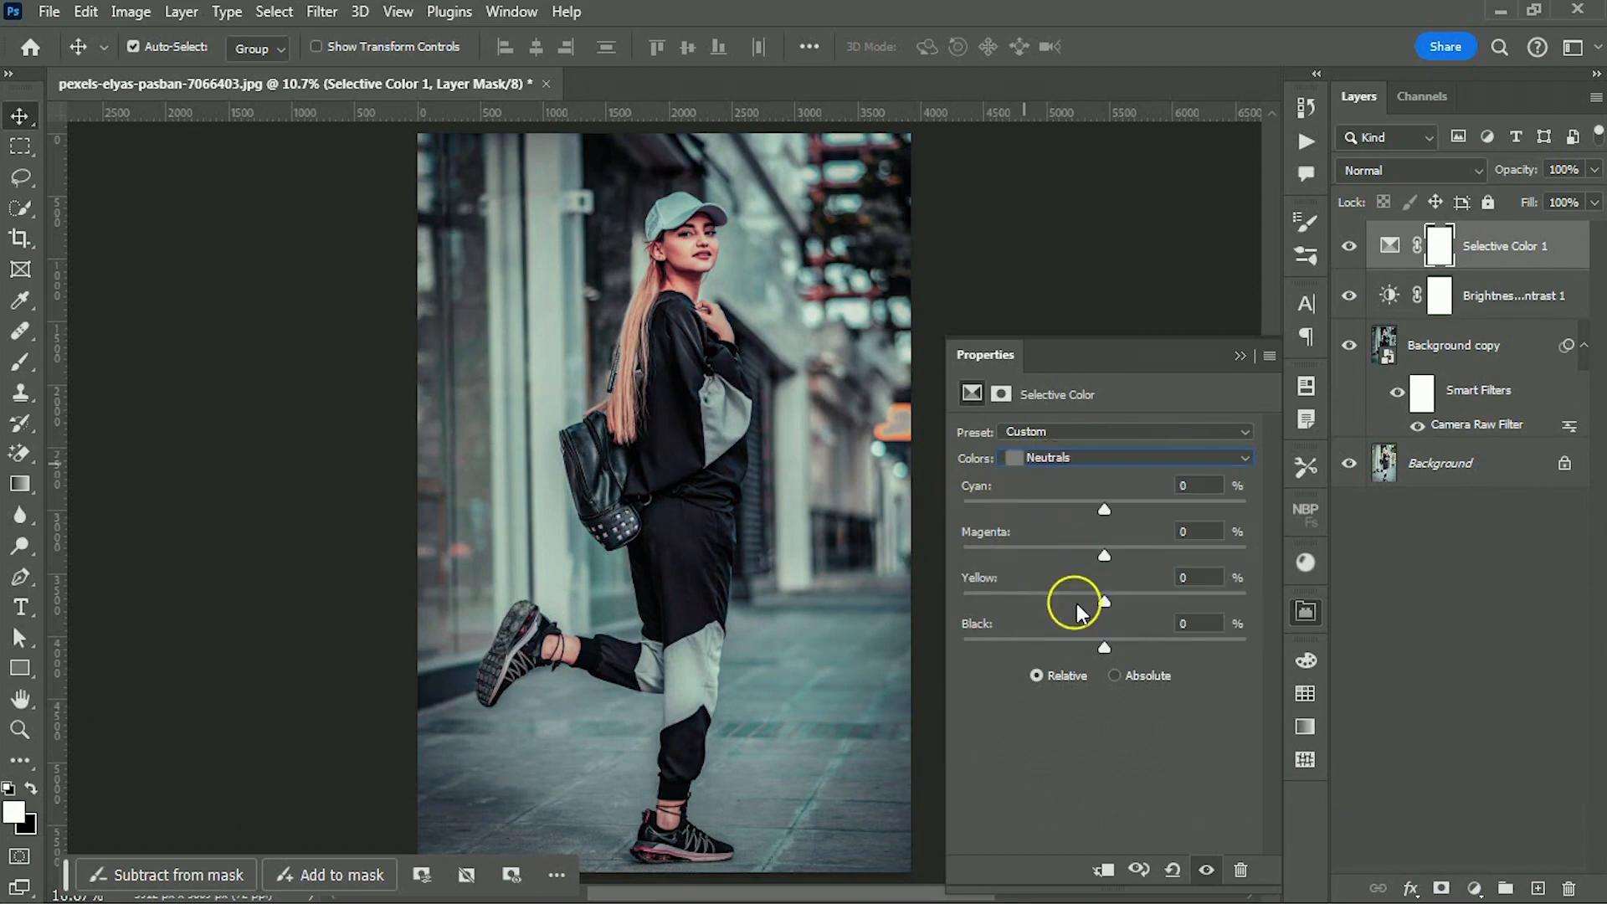
{"action": "left_click_drag", "start_coordinate": [1105, 508], "coordinate": [1133, 506]}
{"action": "left_click", "coordinate": [1240, 356]}
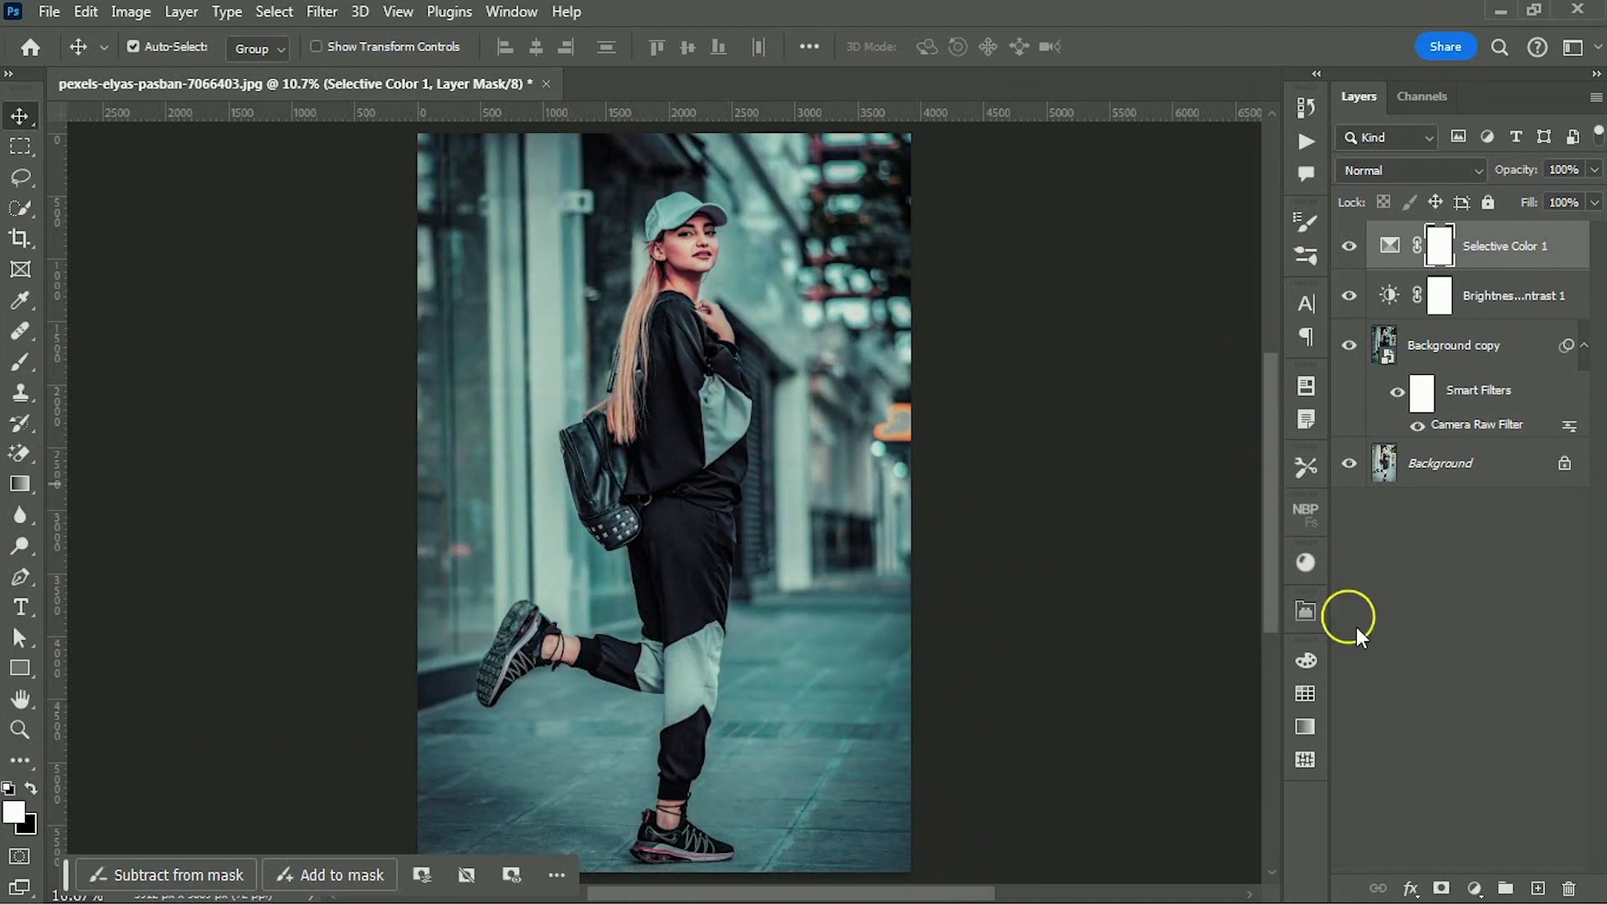
Add a Curves adjustment layer and shape the red curve with points at input 77, output 70 and input 189, output 196
{"action": "left_click", "coordinate": [1475, 889]}
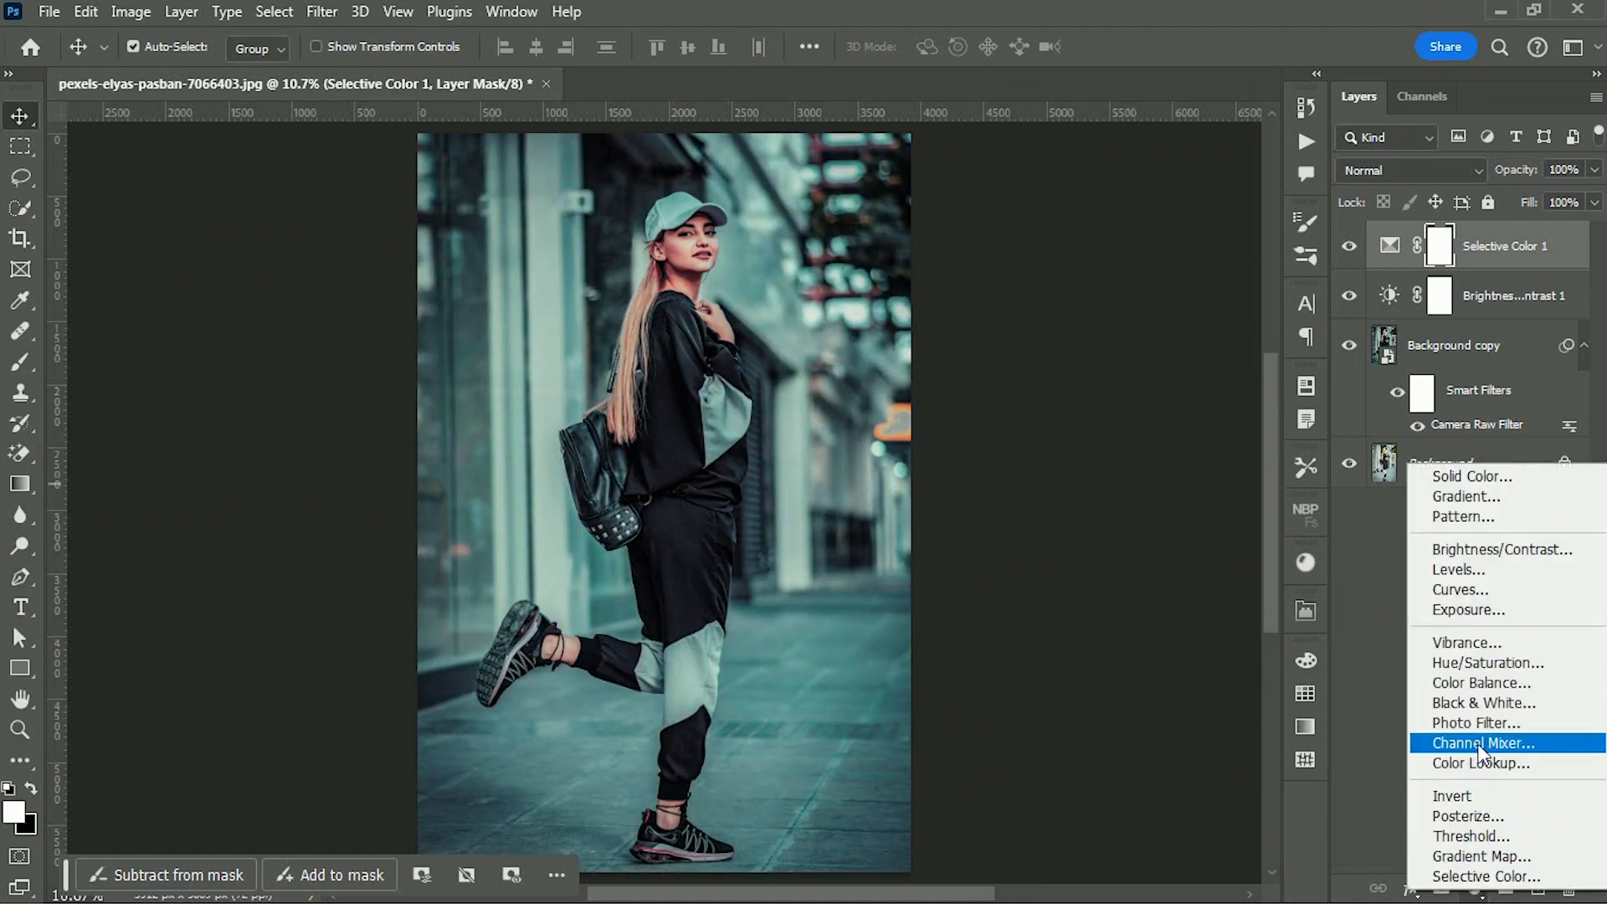
{"action": "left_click", "coordinate": [1432, 590]}
{"action": "left_click", "coordinate": [1134, 464]}
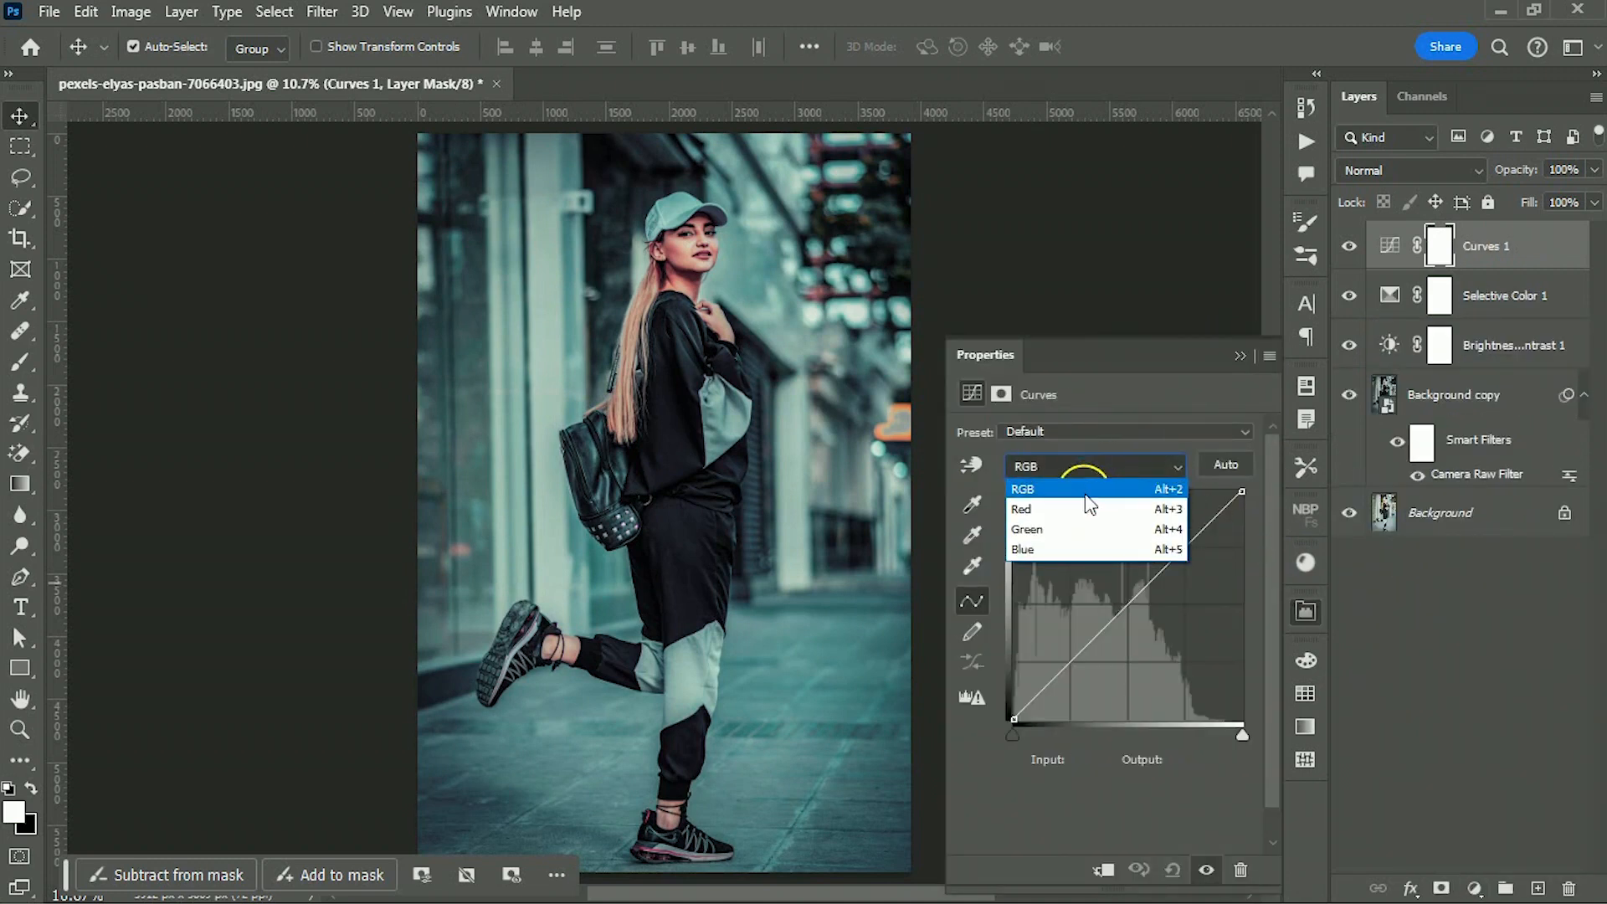
{"action": "left_click", "coordinate": [1080, 488]}
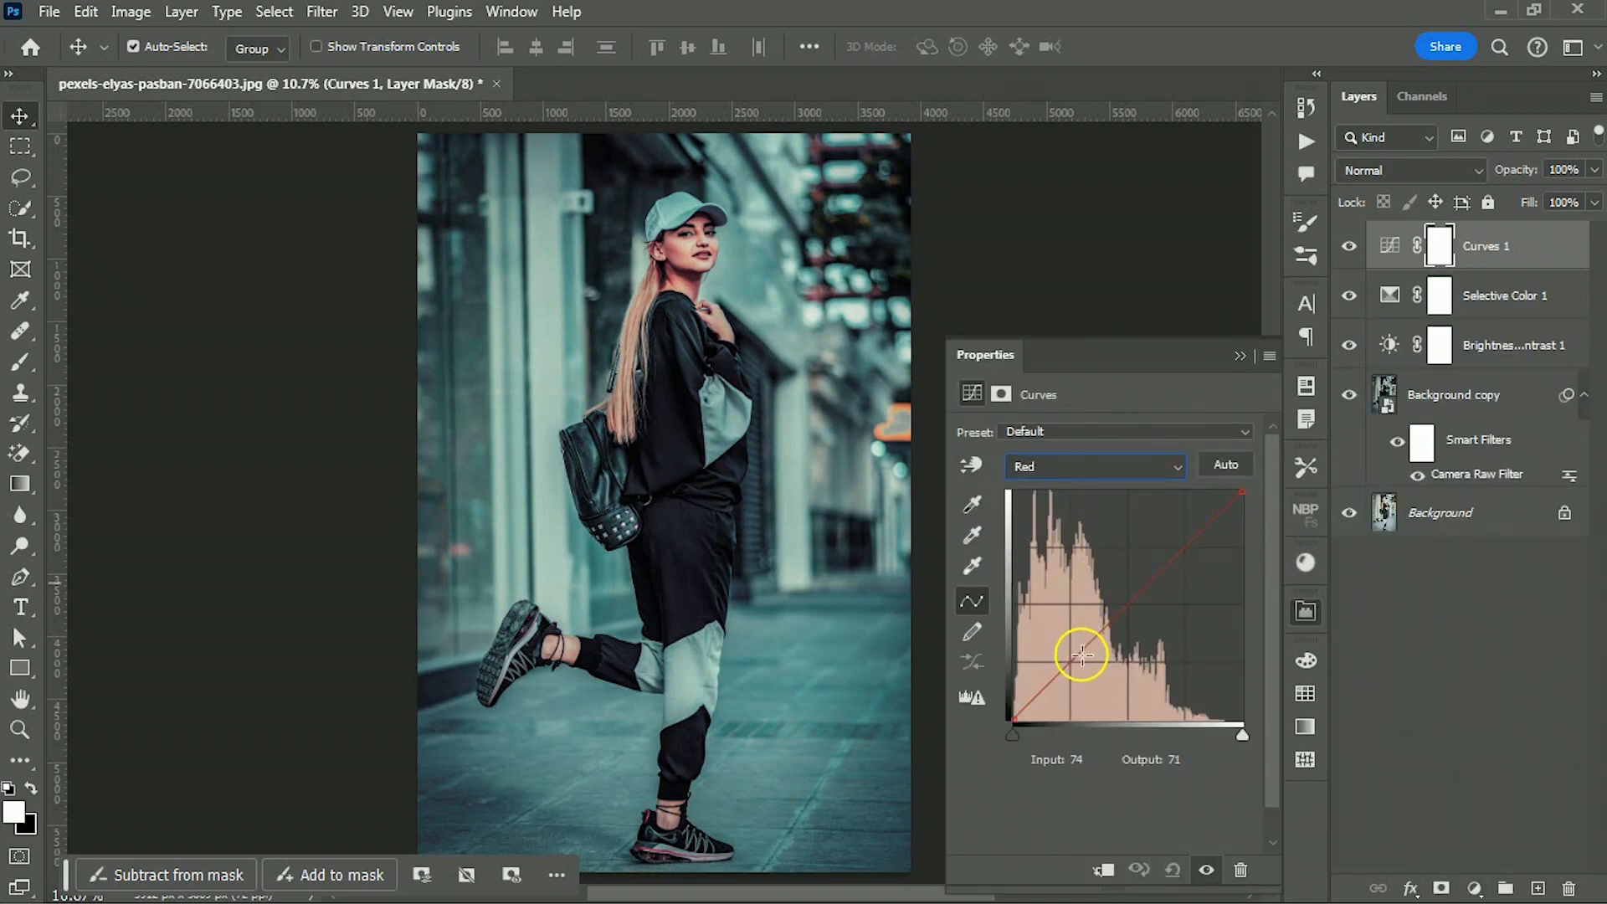
{"action": "left_click", "coordinate": [1082, 656]}
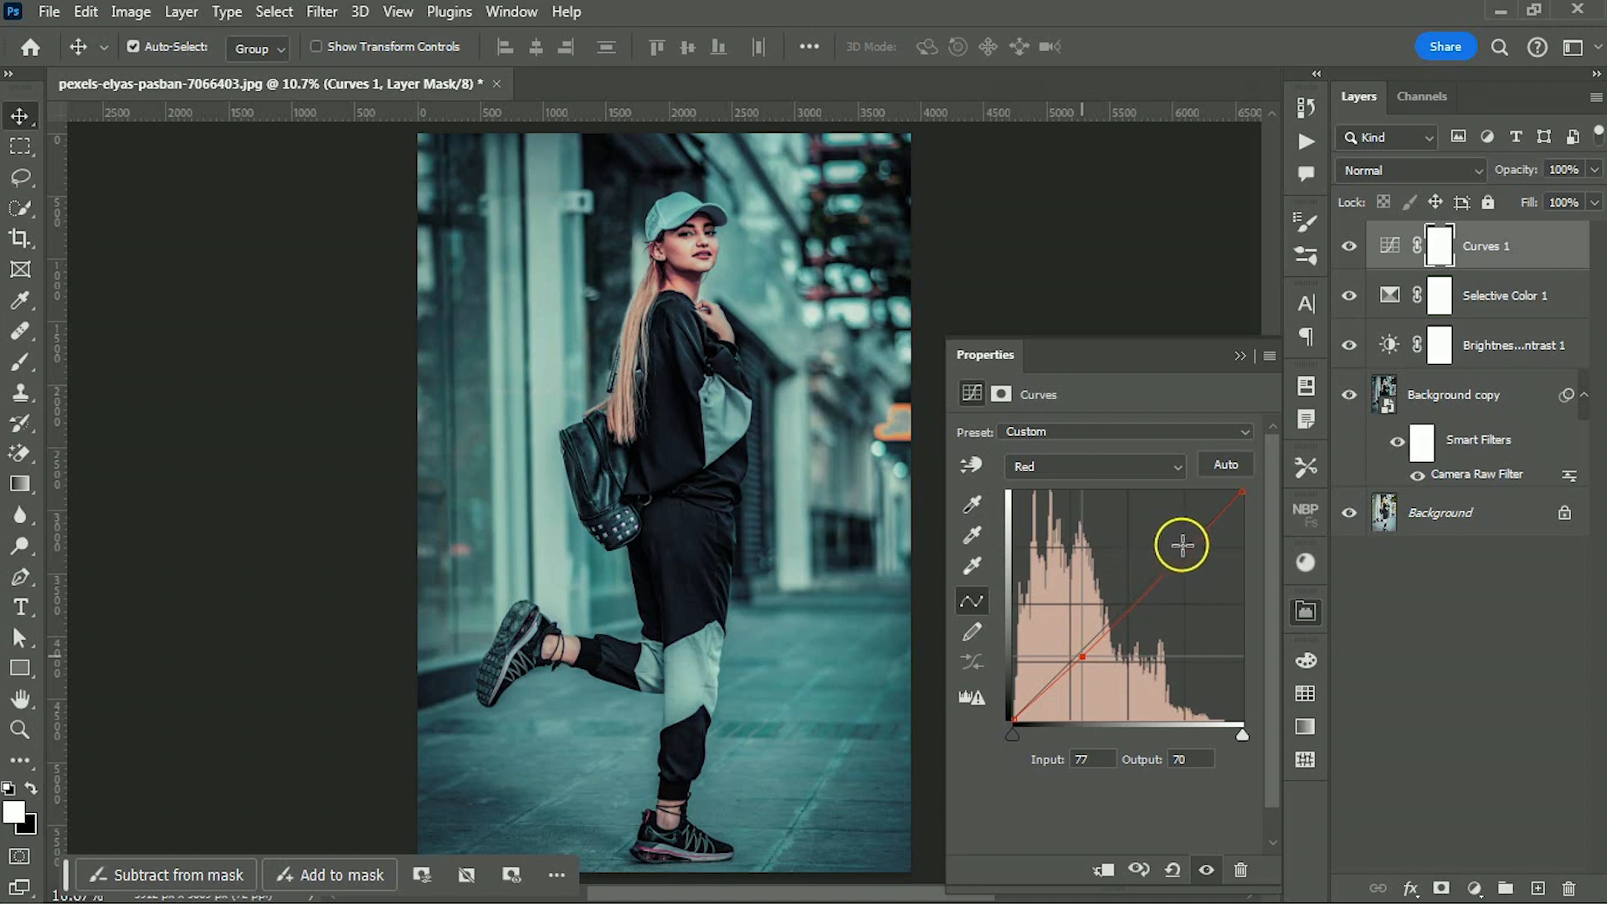
{"action": "left_click", "coordinate": [1182, 546]}
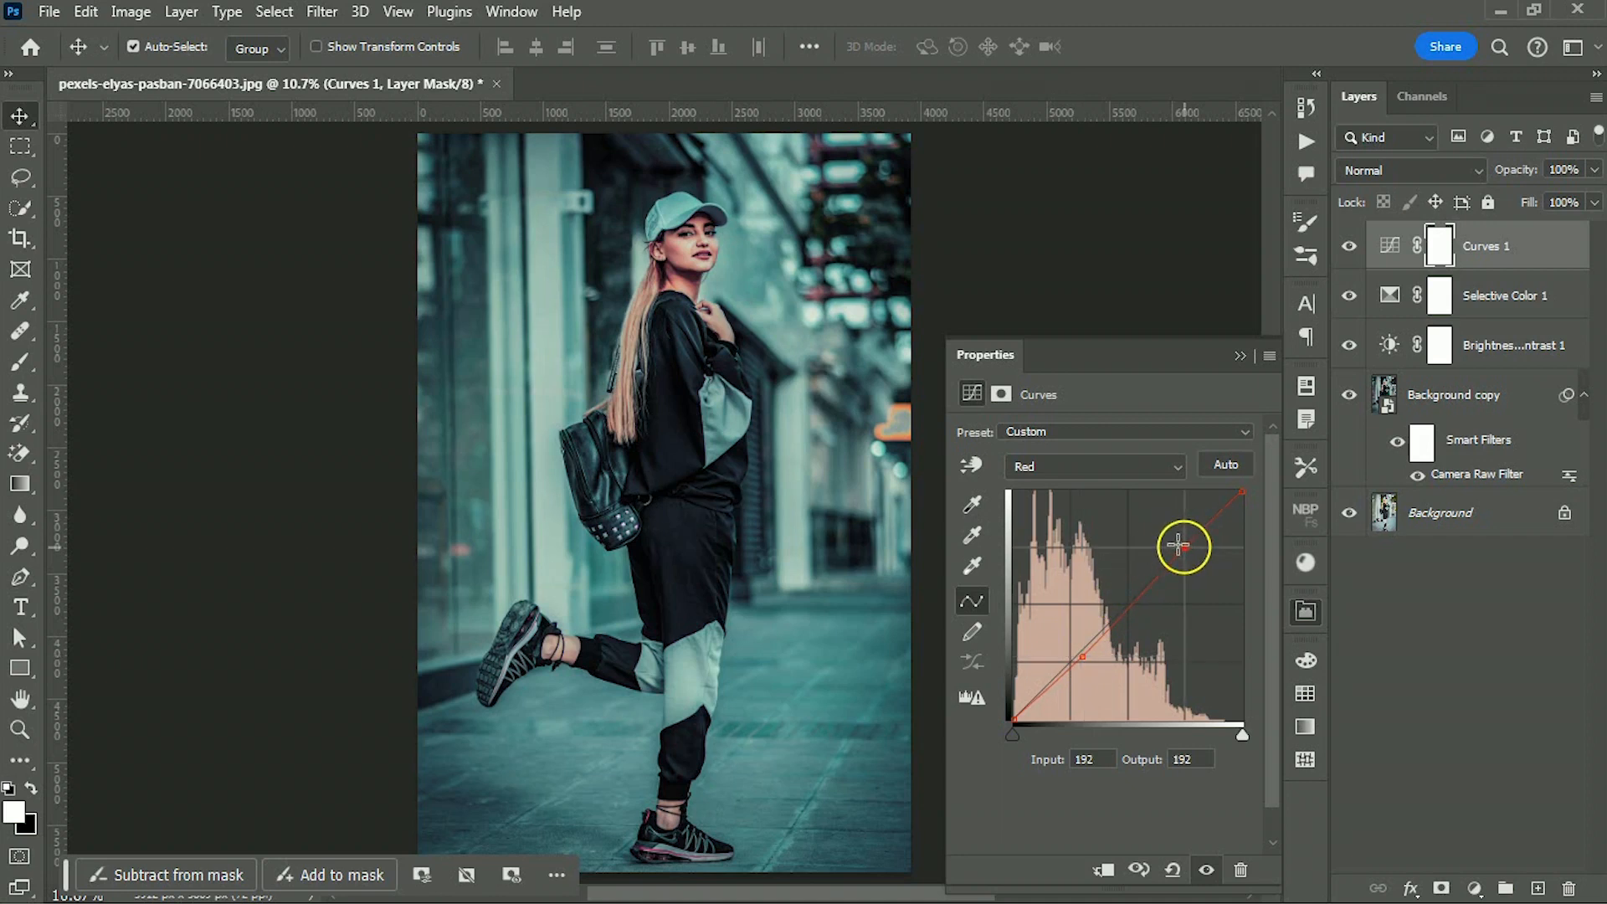
{"action": "left_click_drag", "start_coordinate": [1178, 545], "coordinate": [1183, 544]}
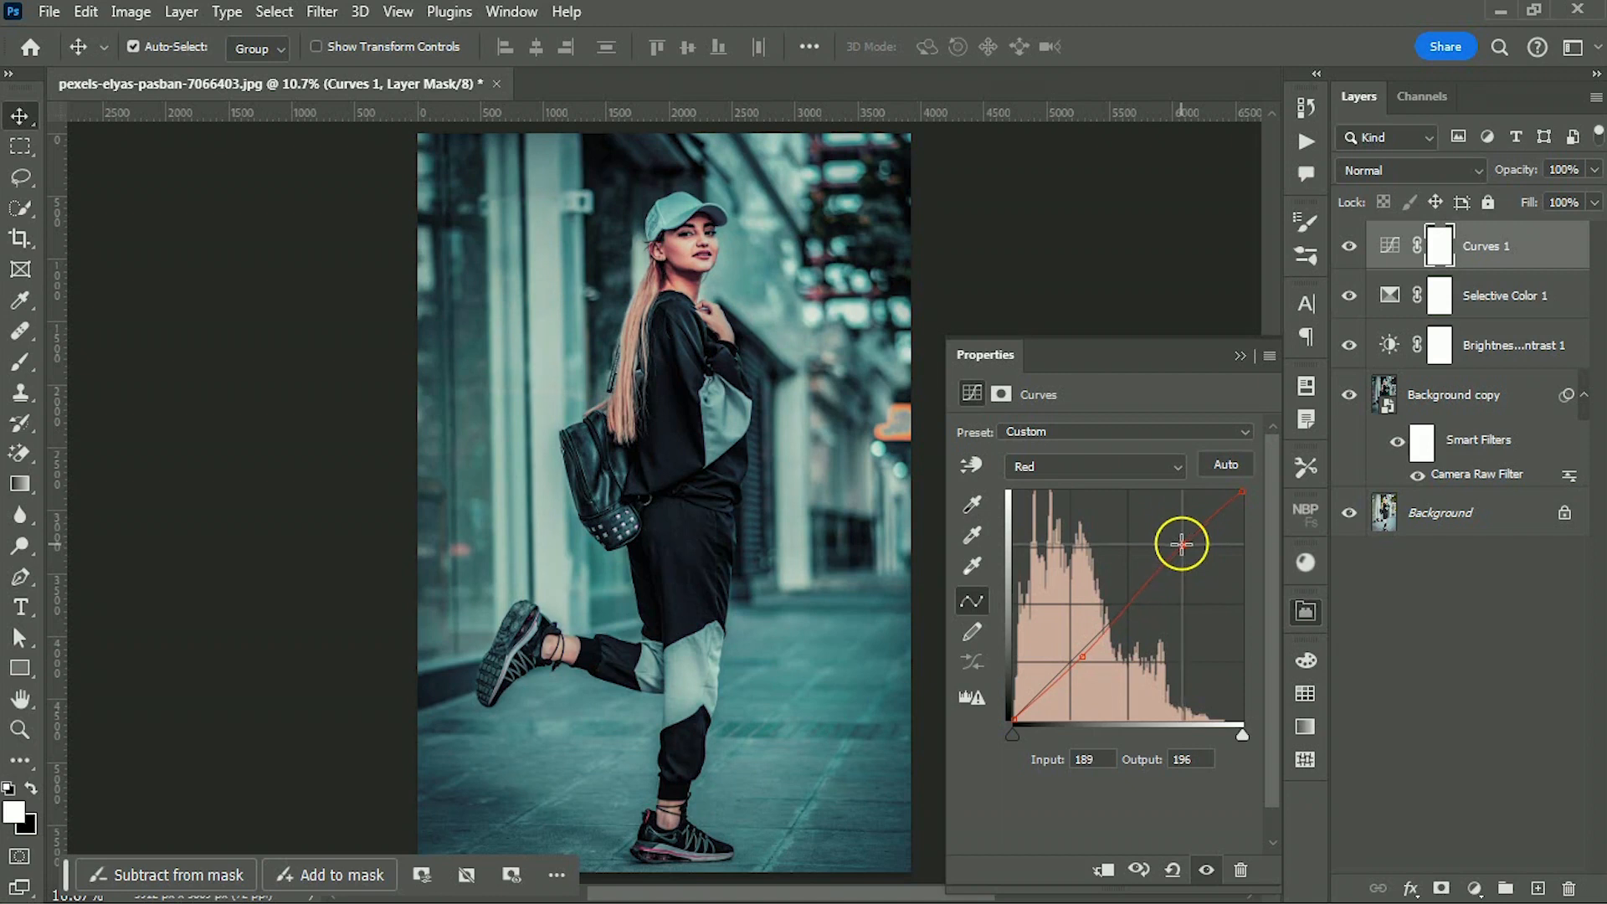
Lift the green curve's black point to output 9 and add points at input 197, output 204 and input 74, output 82
{"action": "left_click", "coordinate": [1133, 467]}
{"action": "left_click", "coordinate": [1111, 526]}
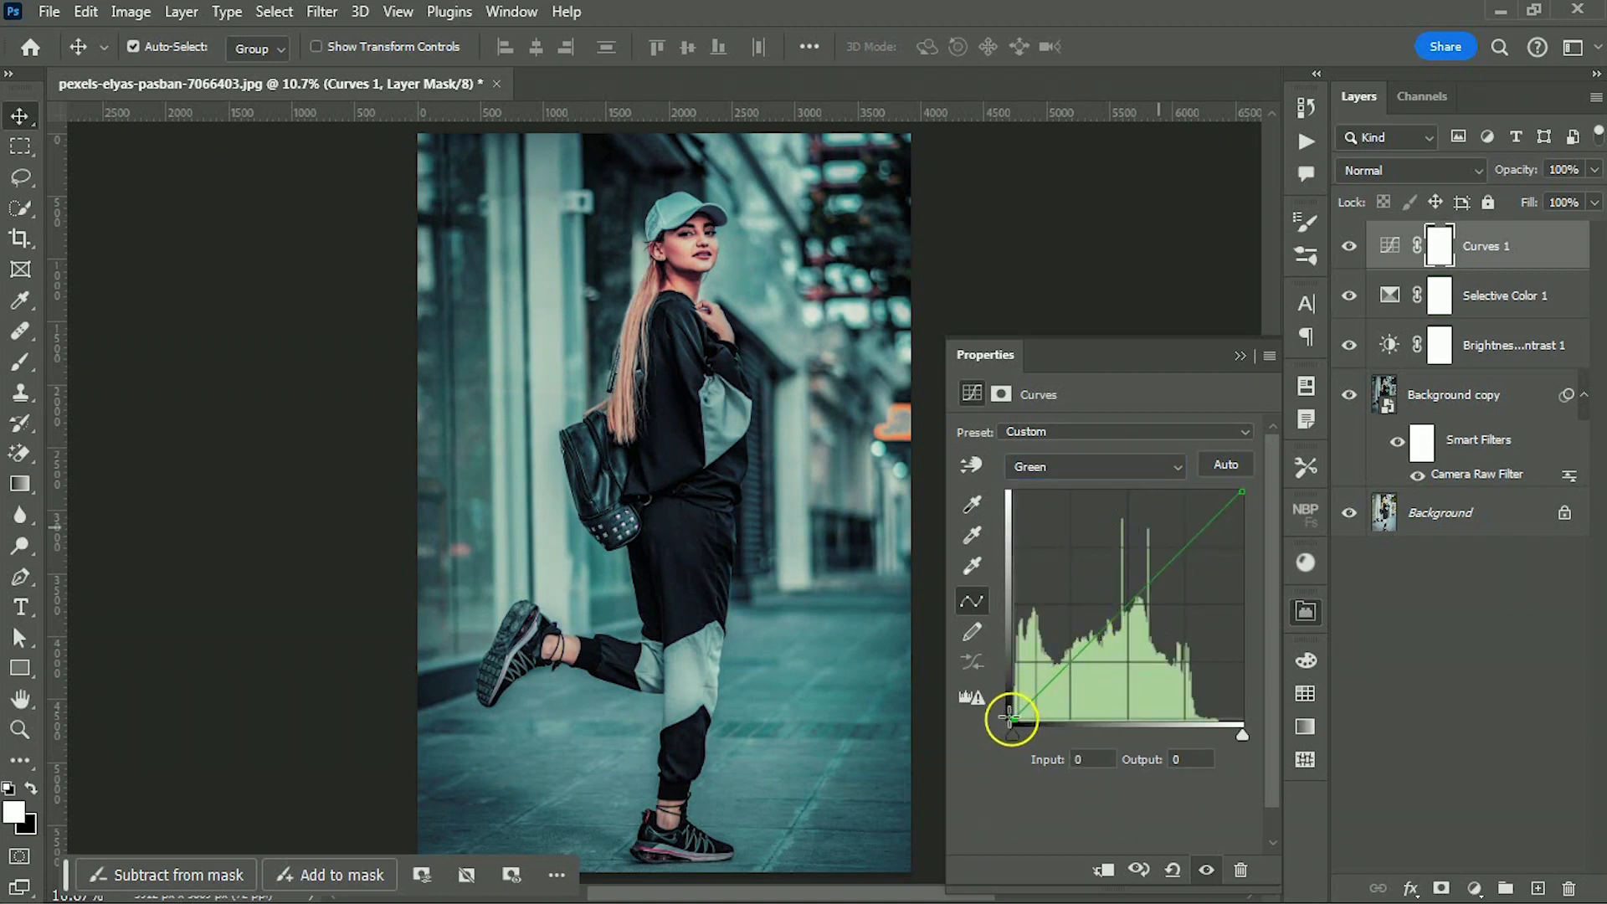
{"action": "left_click_drag", "start_coordinate": [1009, 718], "coordinate": [1007, 712]}
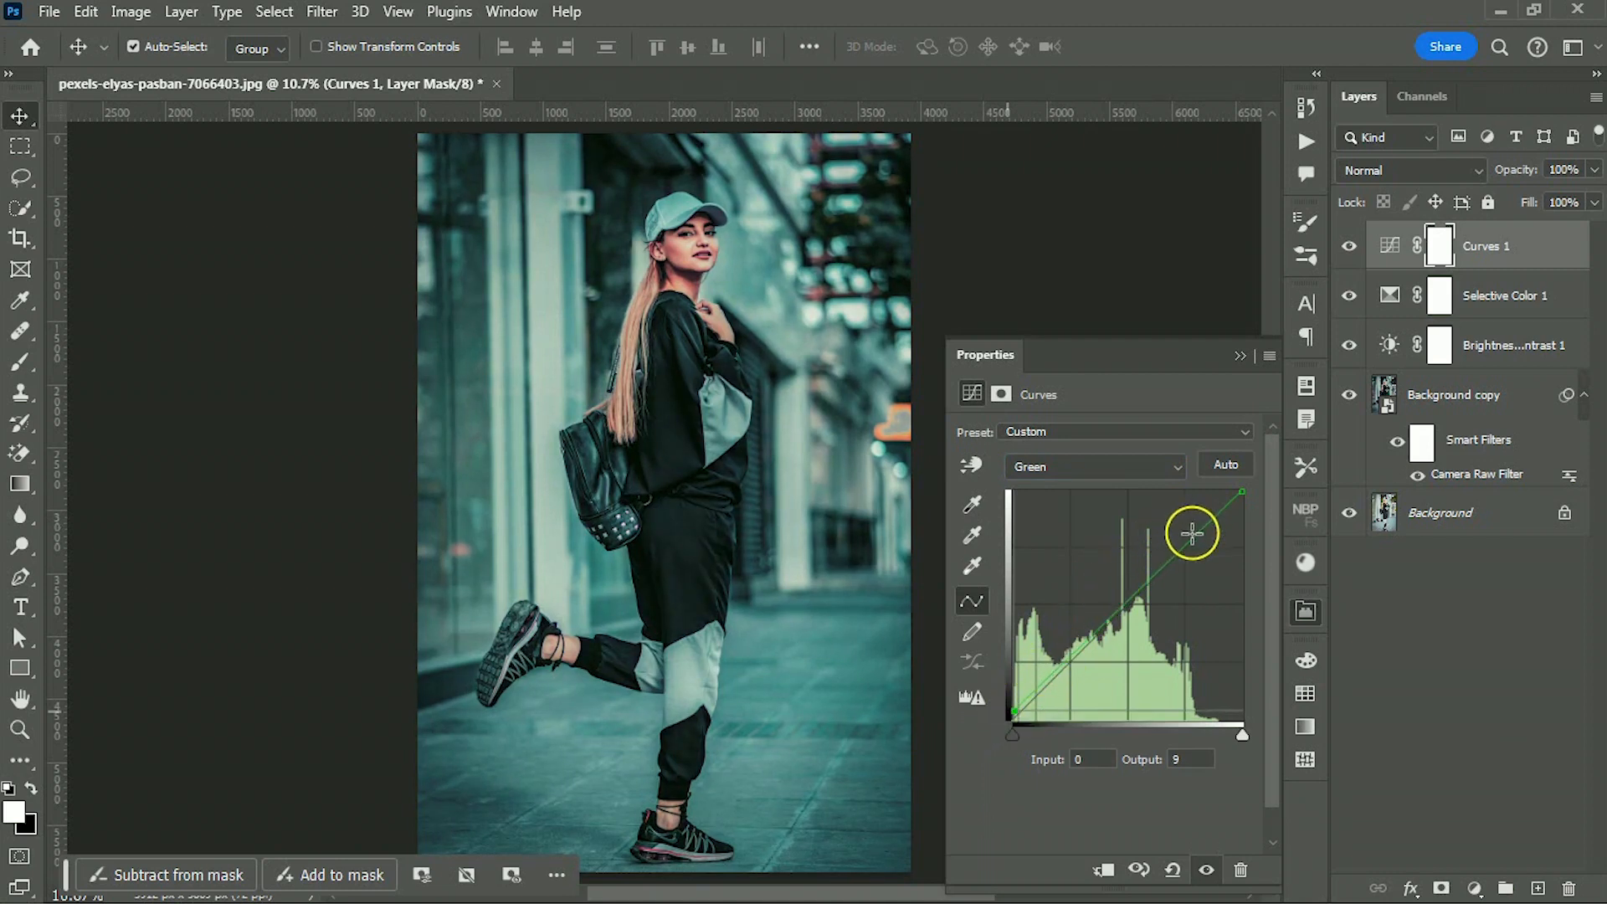
{"action": "left_click", "coordinate": [1191, 533]}
{"action": "left_click_drag", "start_coordinate": [1189, 529], "coordinate": [1183, 544]}
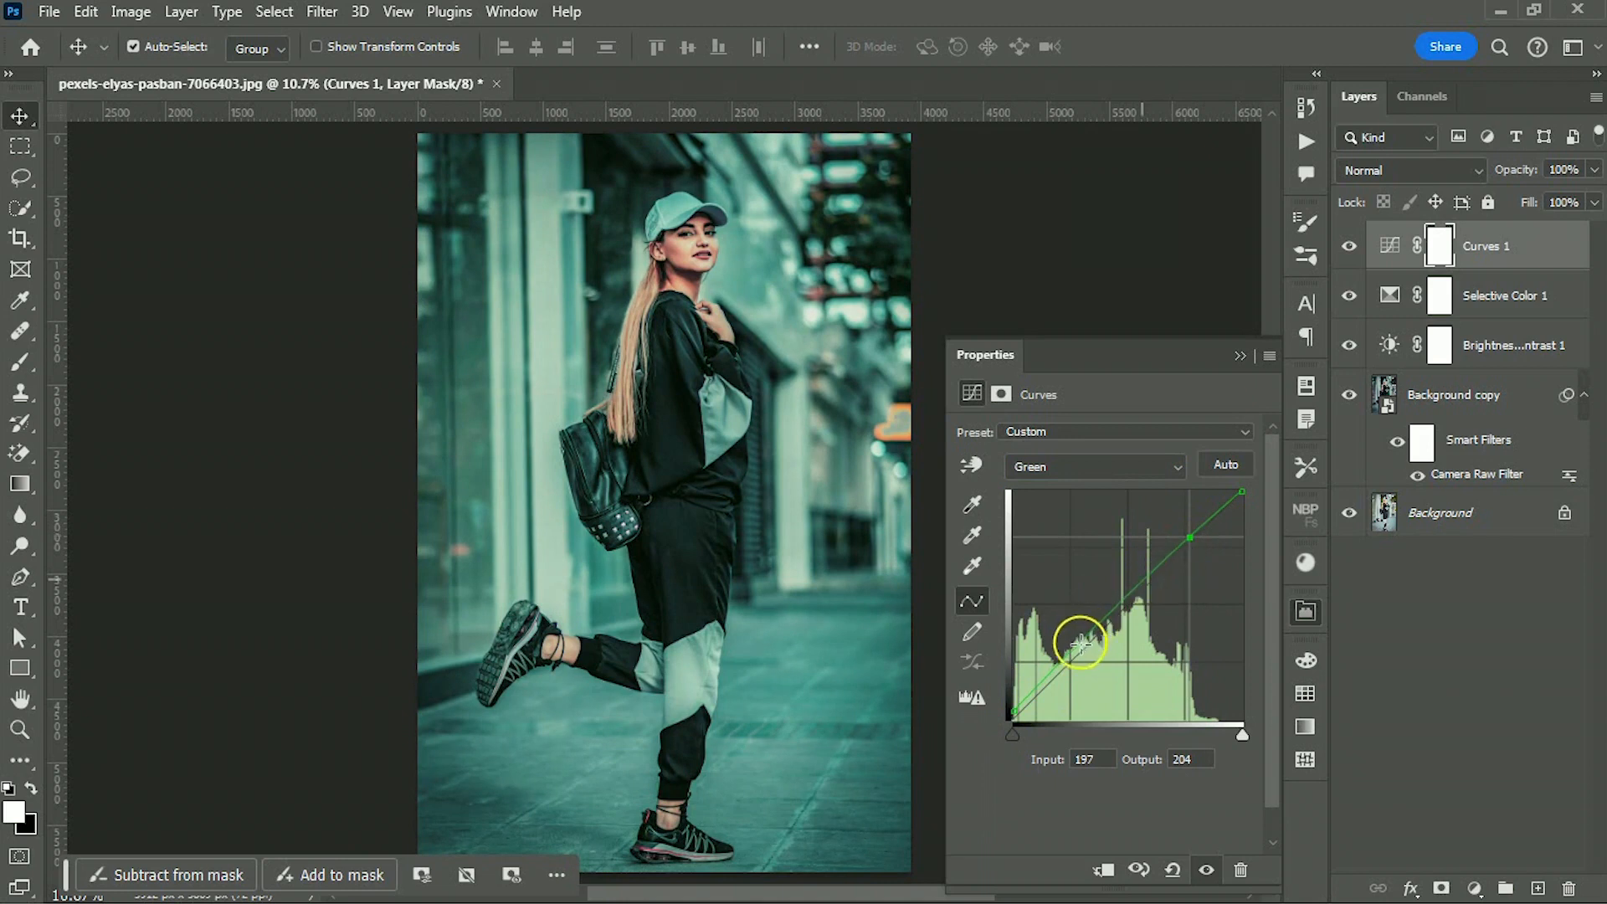
{"action": "left_click_drag", "start_coordinate": [1077, 643], "coordinate": [1084, 643]}
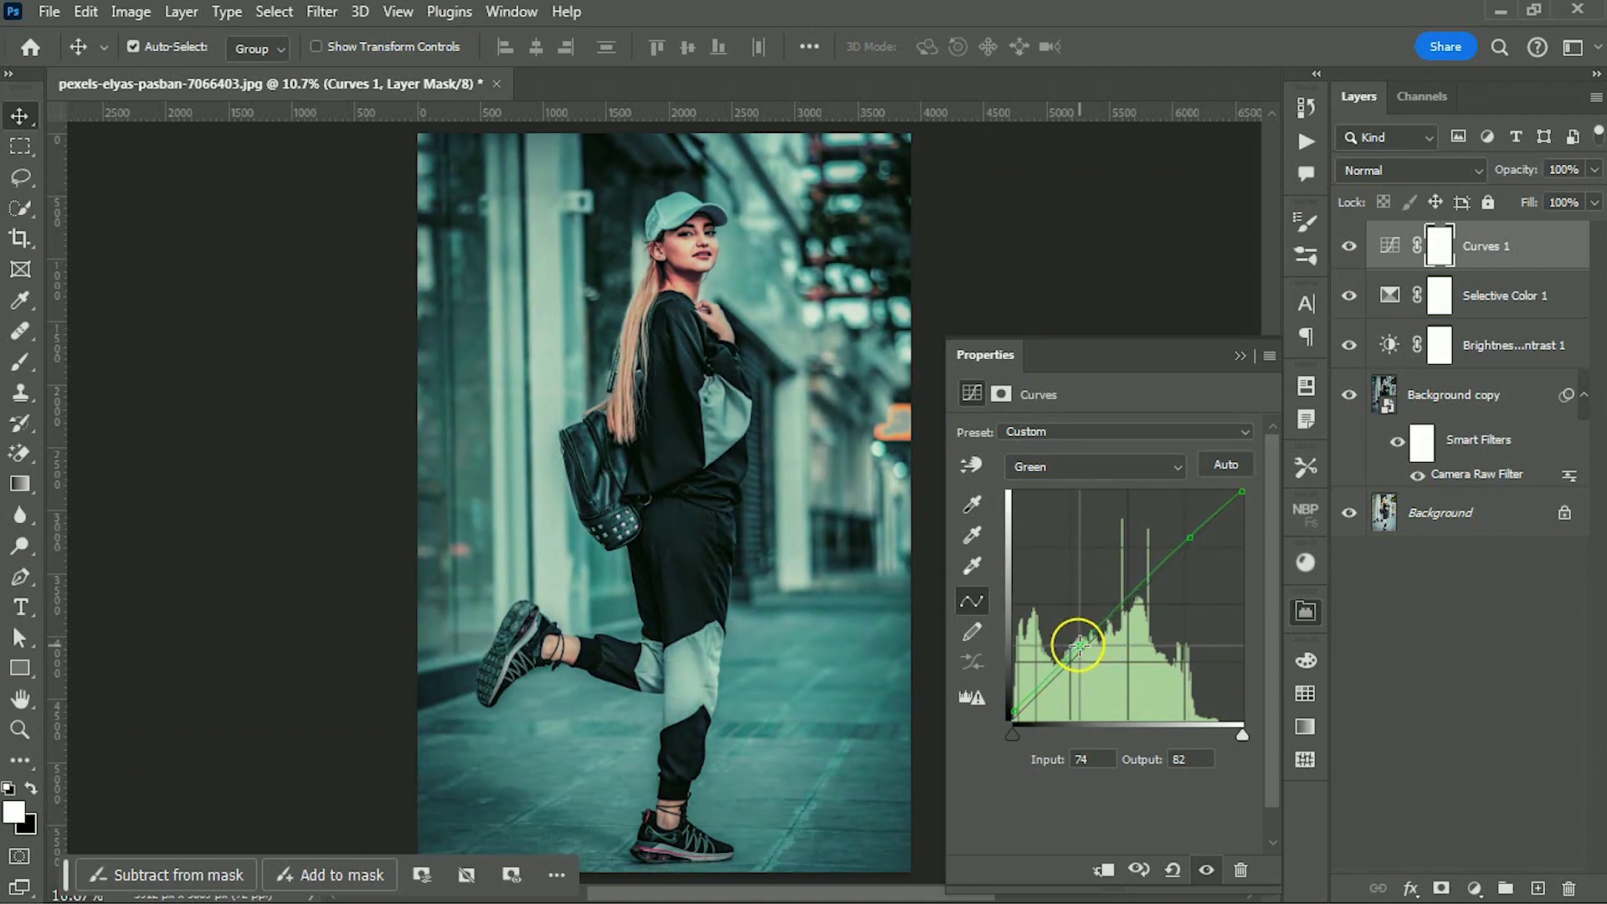
Lower the blue curve in the darker midtones with a point at input 91, output 82
{"action": "left_click", "coordinate": [1141, 467]}
{"action": "left_click", "coordinate": [1109, 551]}
{"action": "left_click_drag", "start_coordinate": [1090, 641], "coordinate": [1096, 650]}
{"action": "left_click_drag", "start_coordinate": [1095, 645], "coordinate": [1096, 645]}
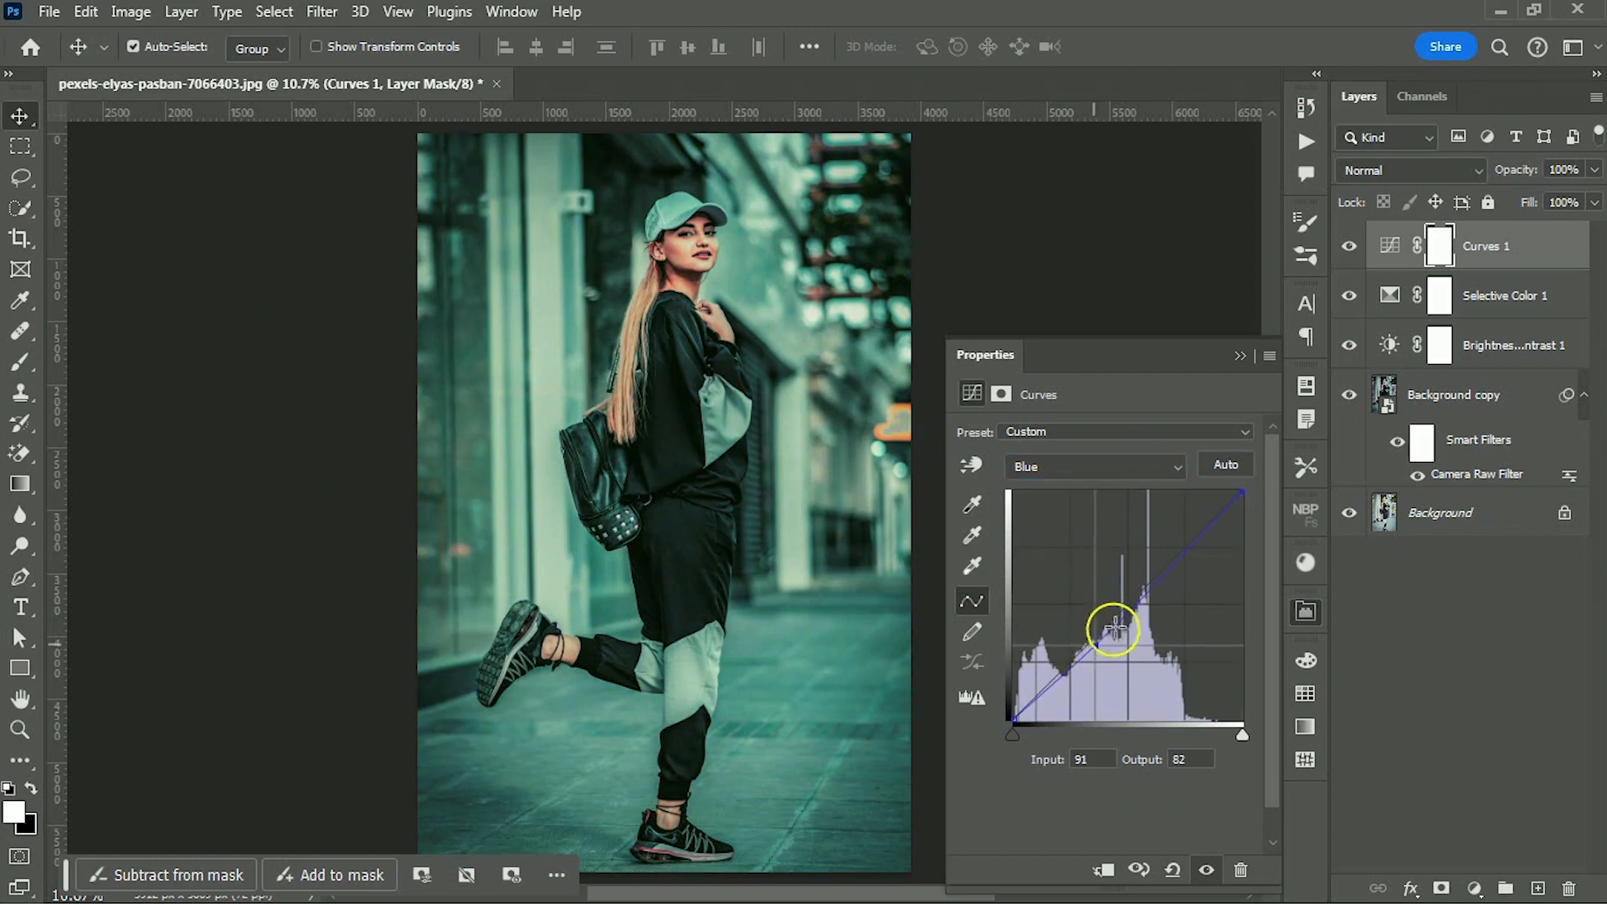
{"action": "left_click", "coordinate": [1240, 357]}
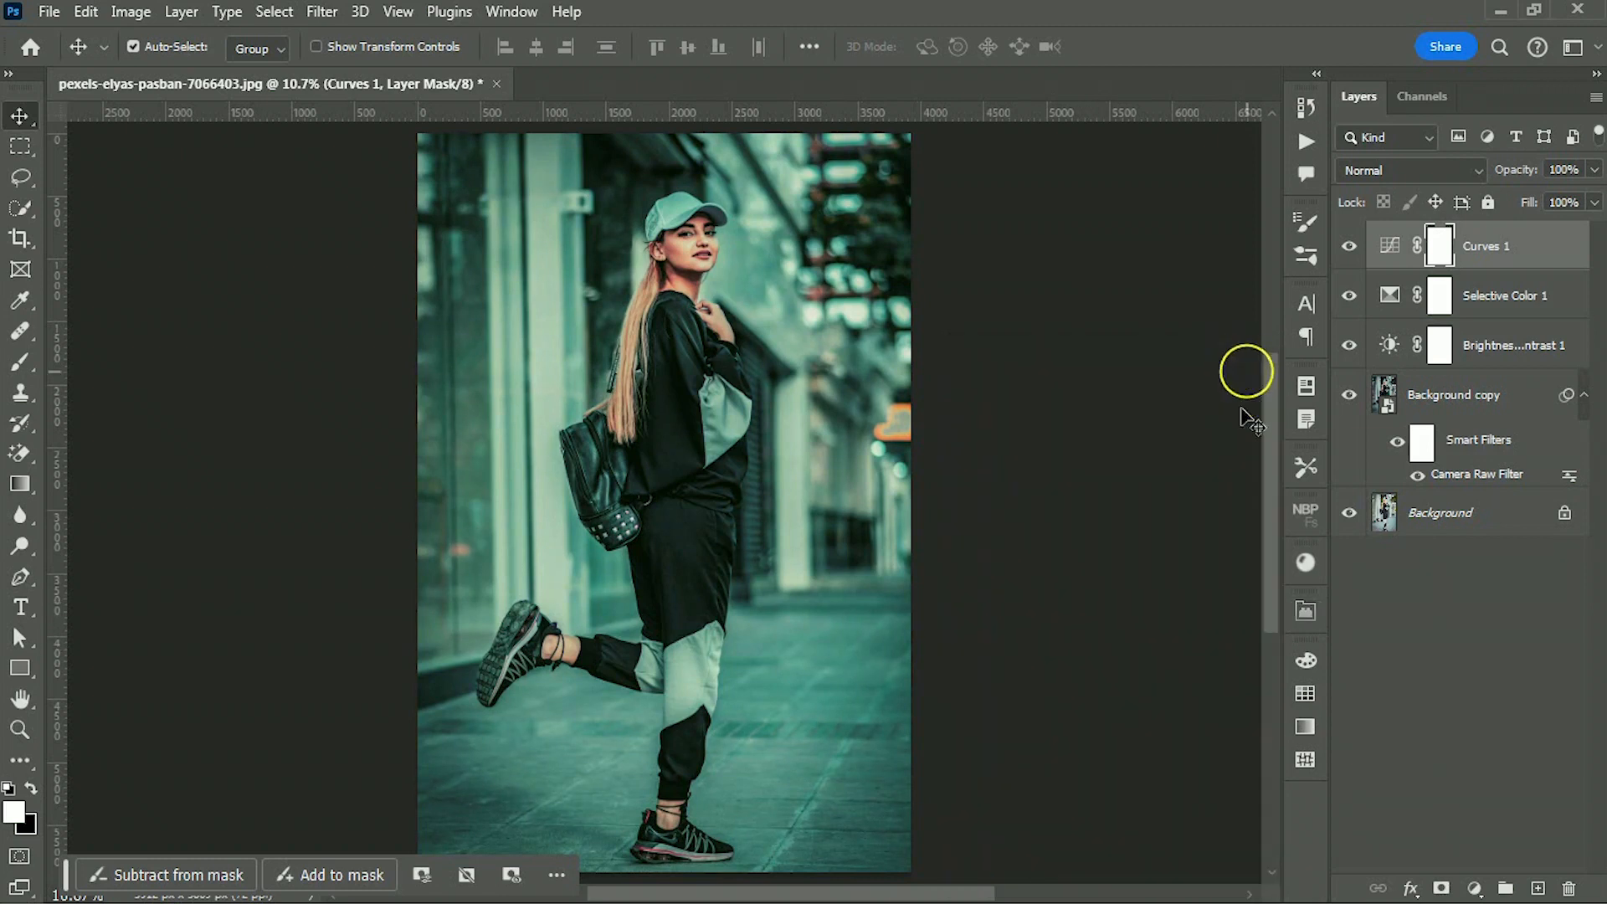
Add a Color Lookup adjustment layer with the TensionGreen.3DL LUT and reduce its opacity to 10%
{"action": "left_click", "coordinate": [1471, 883]}
{"action": "left_click", "coordinate": [1479, 748]}
{"action": "left_click", "coordinate": [1187, 442]}
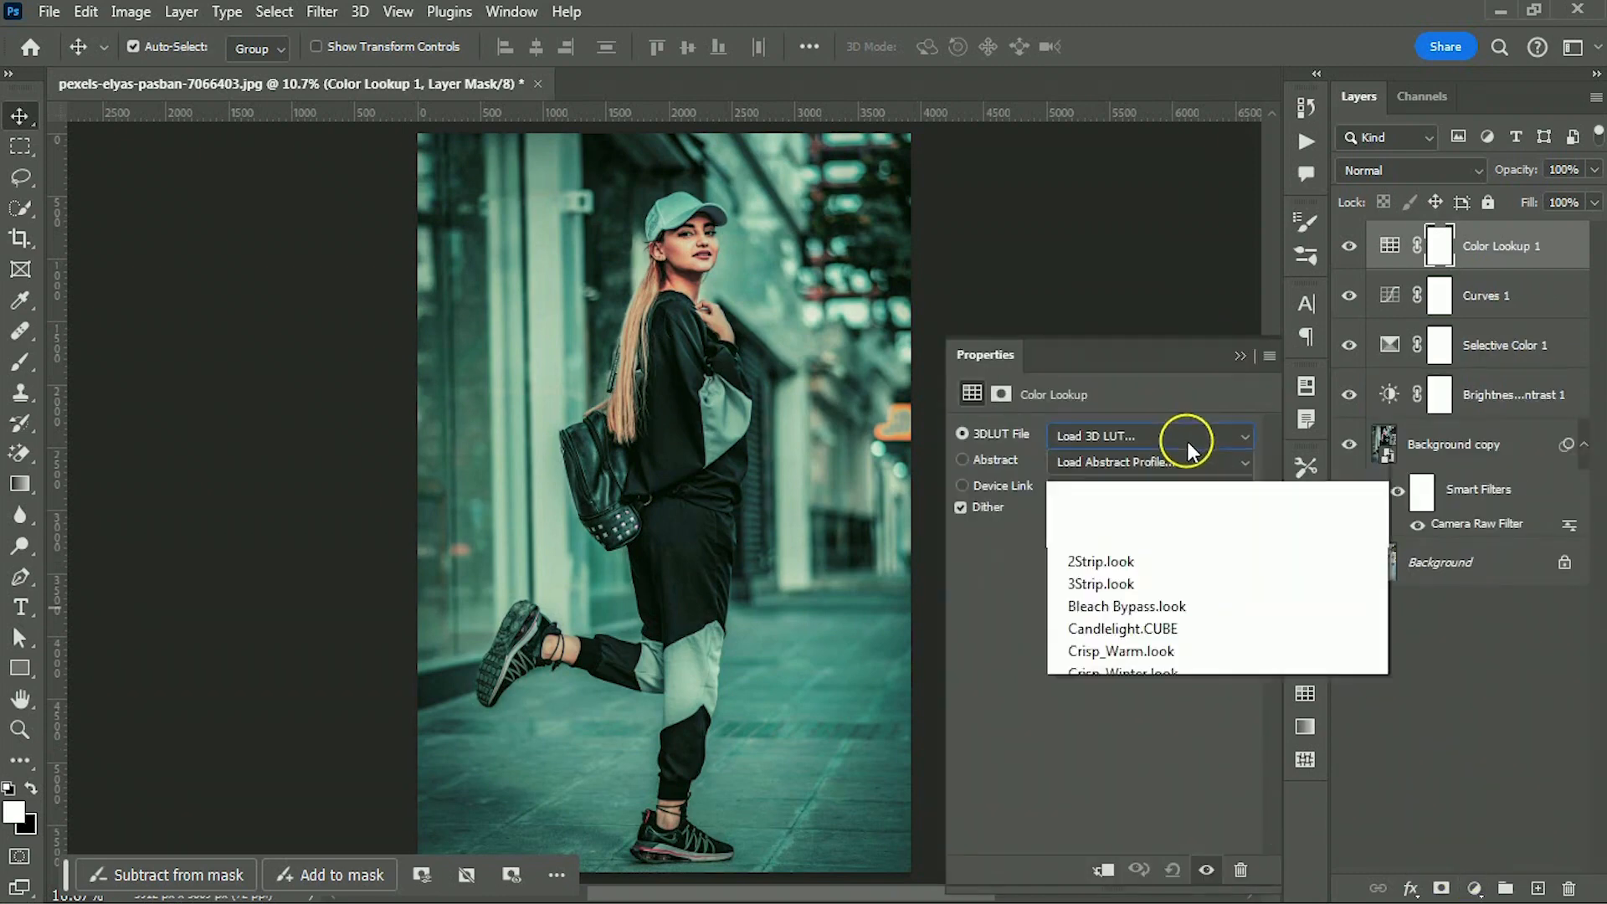
{"action": "left_click", "coordinate": [1118, 658]}
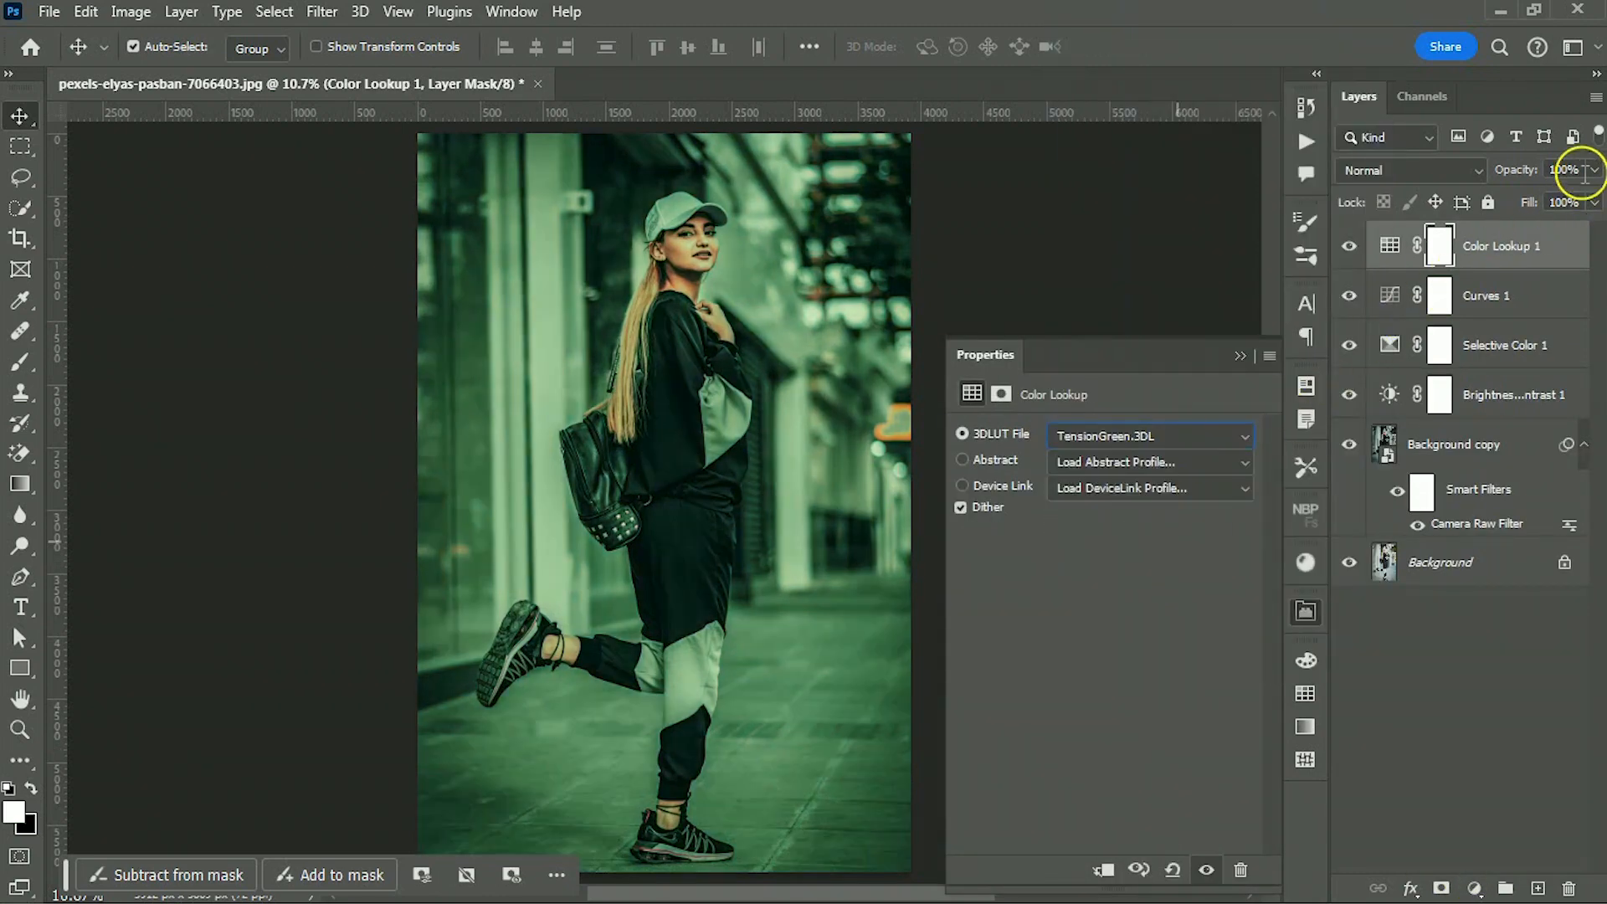
{"action": "type", "text": "10"}
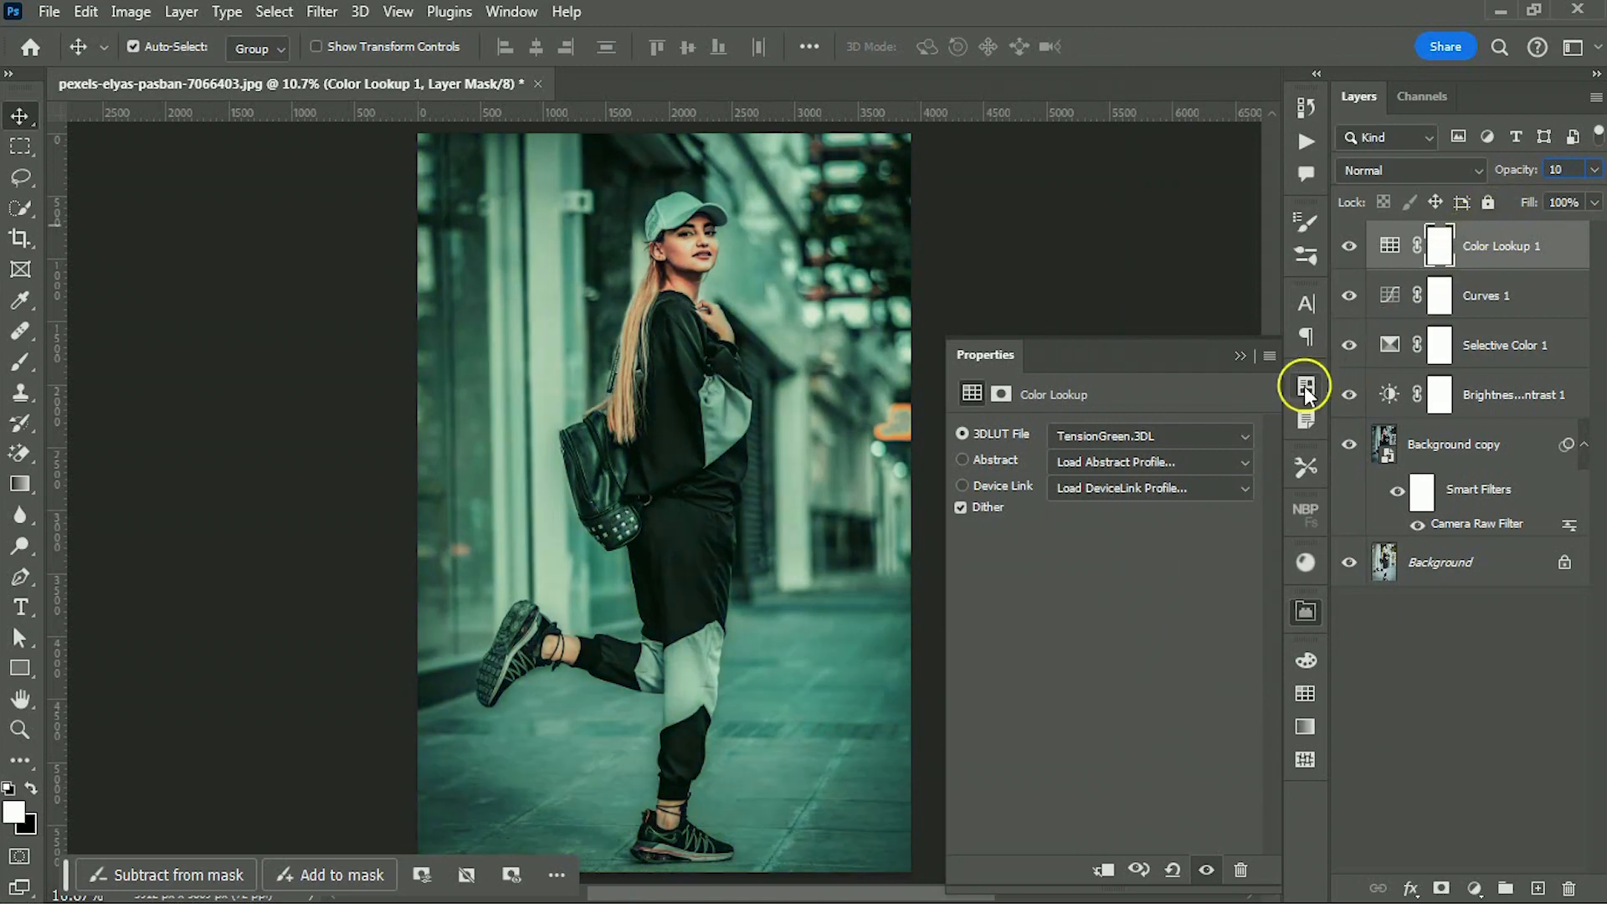
{"action": "left_click", "coordinate": [1243, 357]}
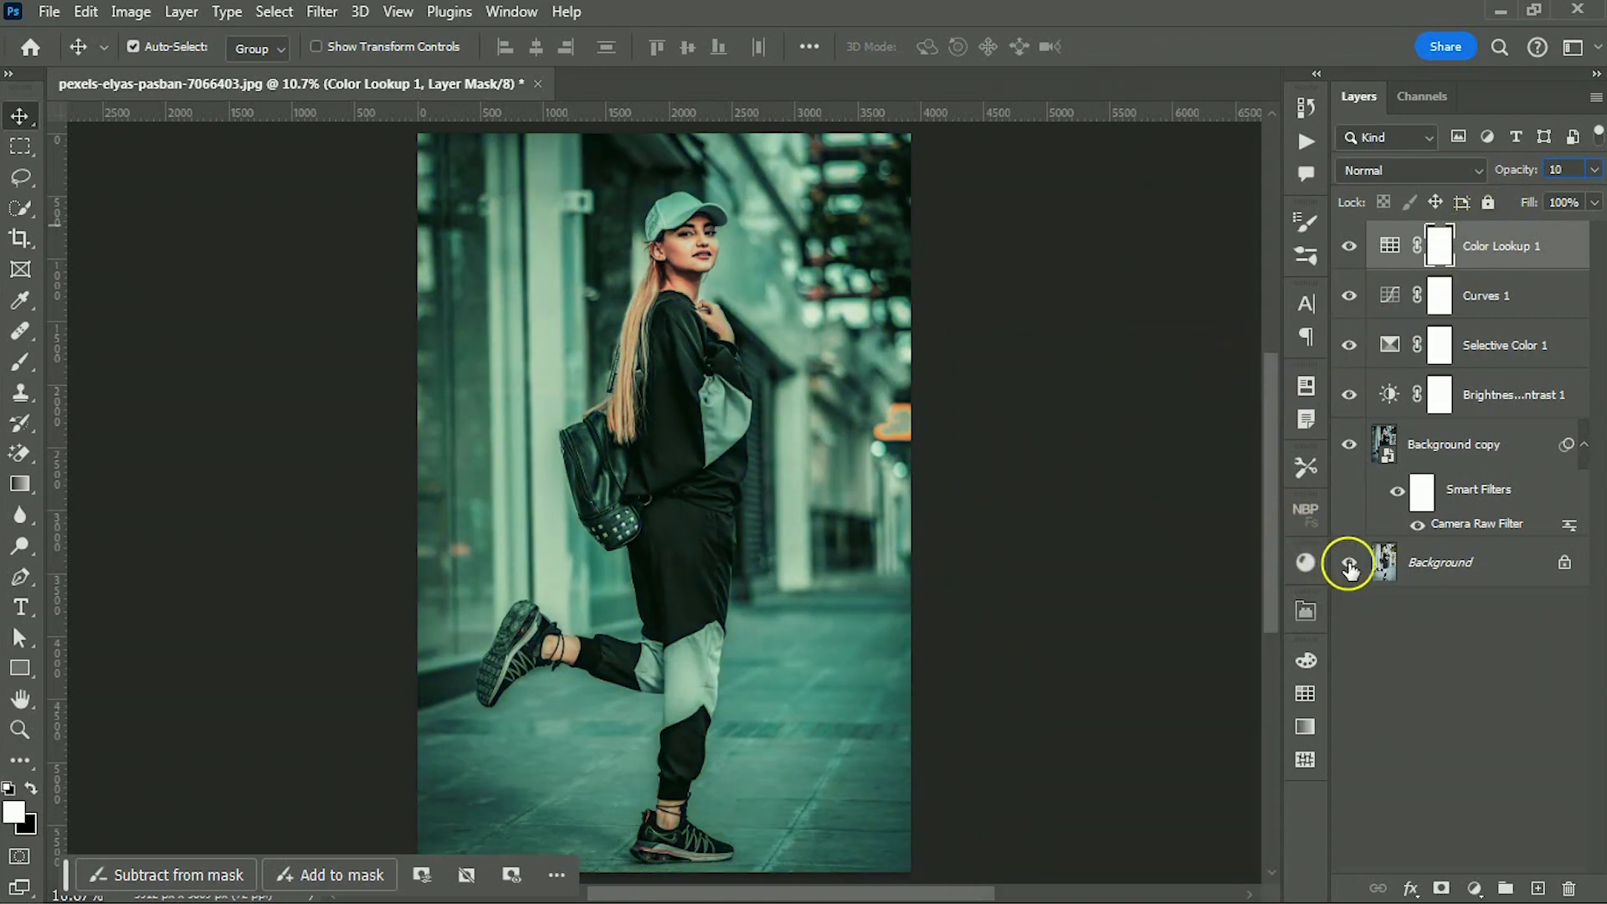
Compare the graded portrait with the original by temporarily showing only the Background layer
{"action": "left_click", "coordinate": [1350, 568], "text": "alt"}
{"action": "left_click", "coordinate": [1352, 568], "text": "alt"}
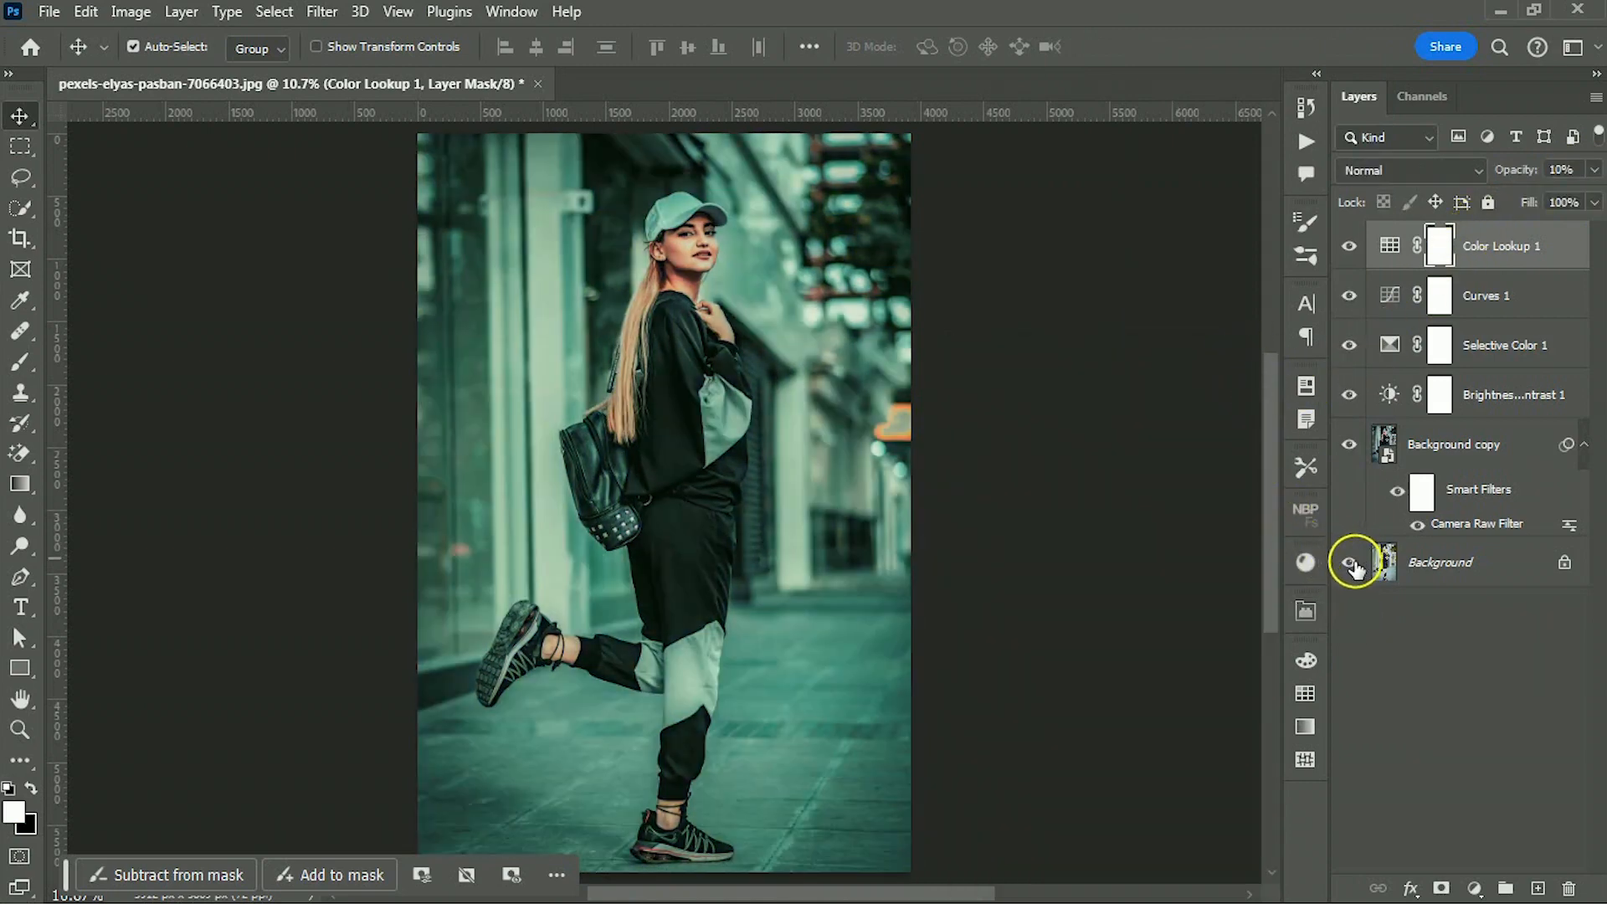